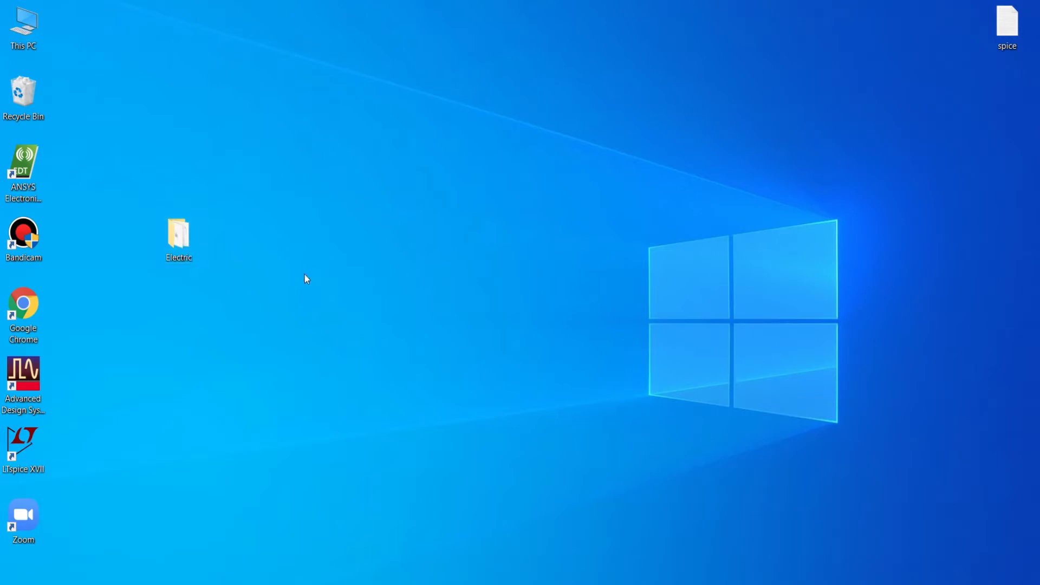
# Open the Electric folder and point out electric-9.07, the Java setup, LTspiceXVII and tsmc_018um_model.
pyautogui.doubleClick(183, 239)
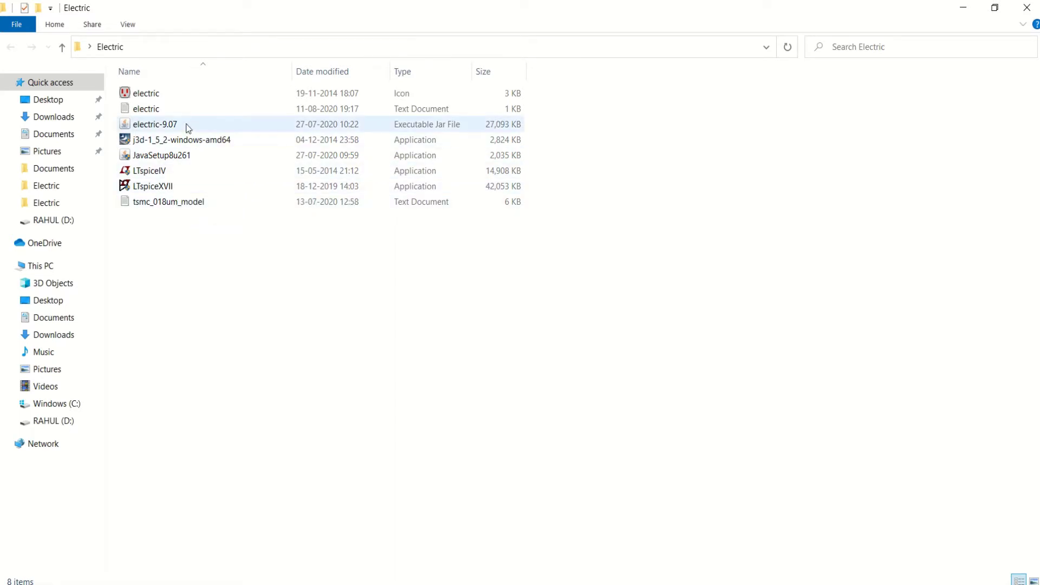
pyautogui.click(162, 125)
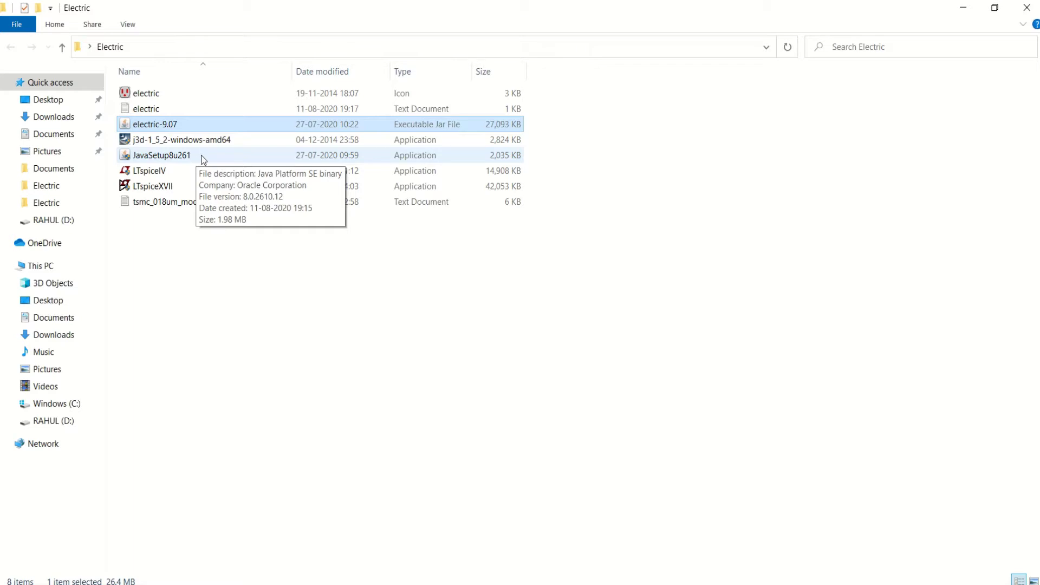
pyautogui.click(210, 158)
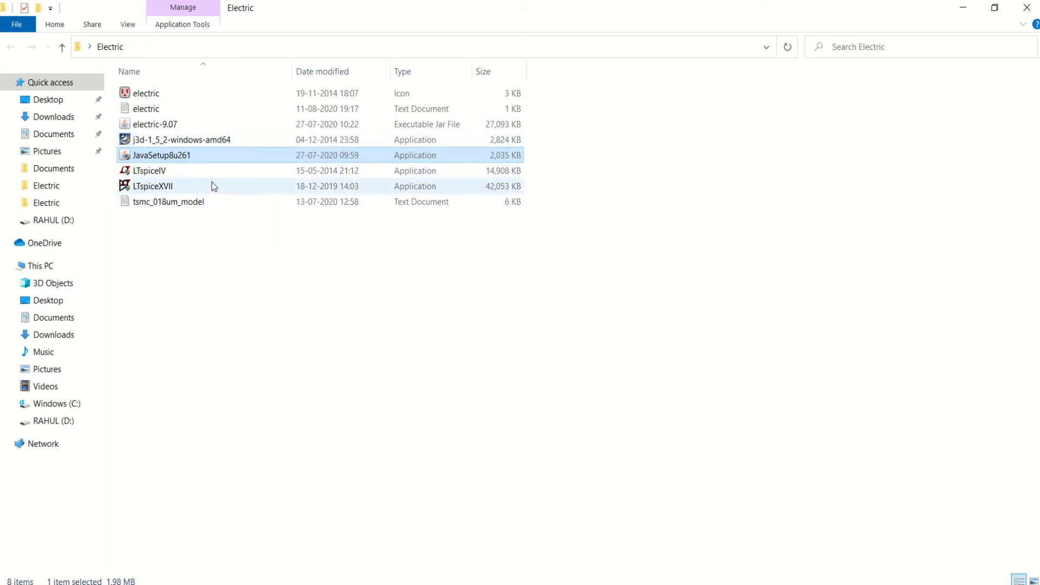
pyautogui.click(171, 188)
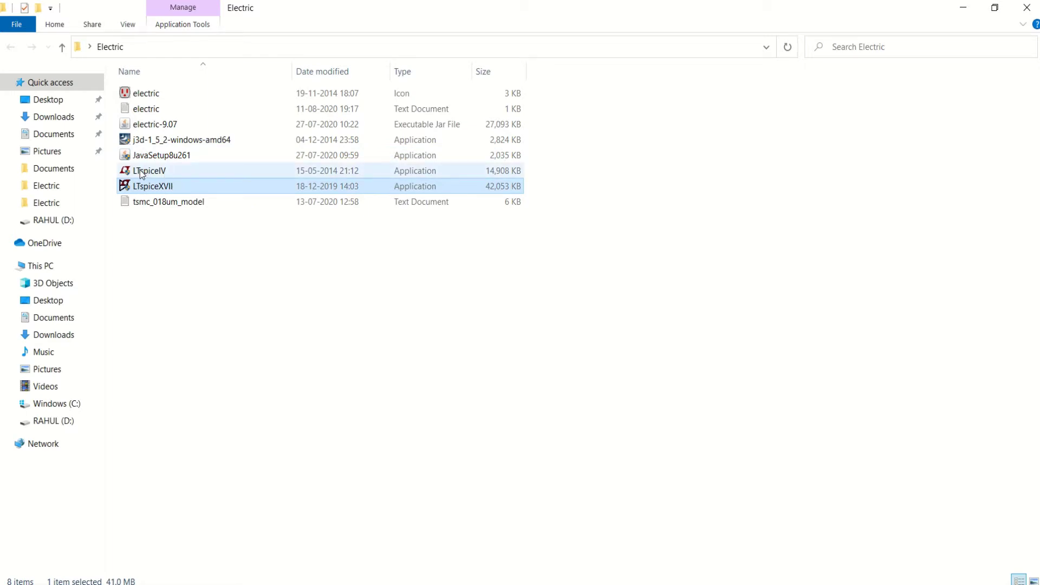
pyautogui.moveTo(167, 173)
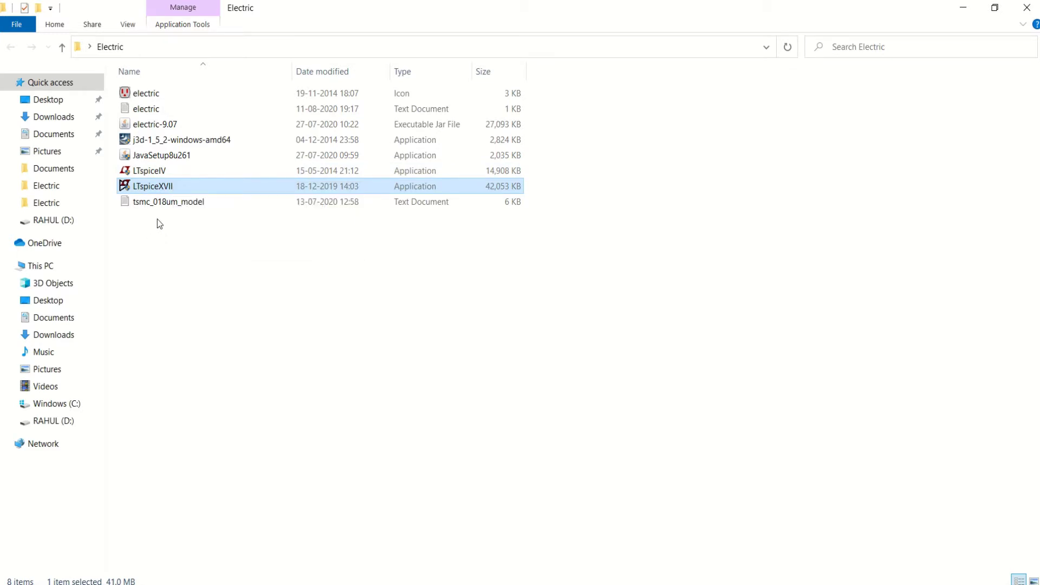
pyautogui.click(184, 204)
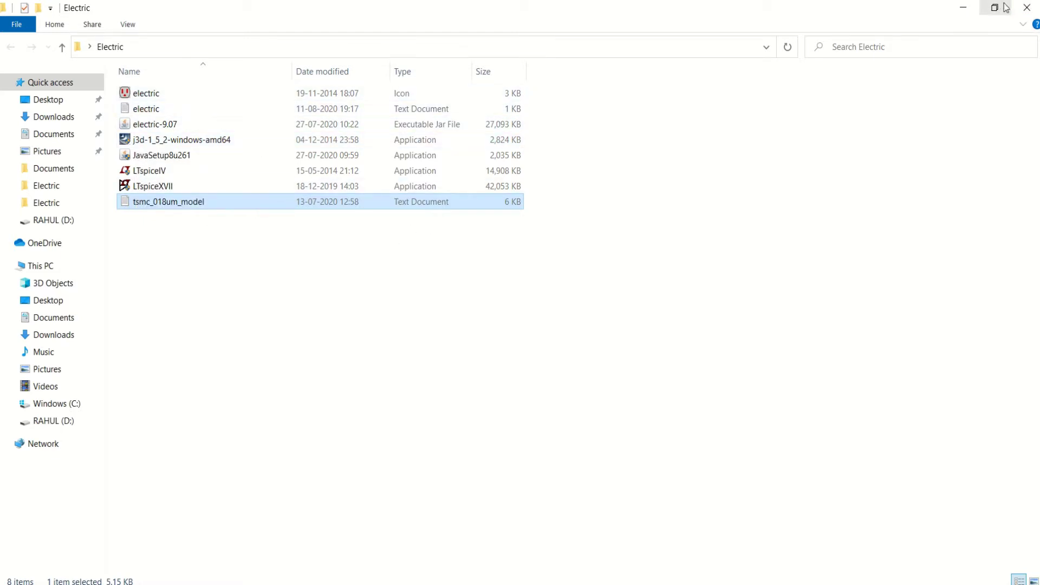
# Create a desktop shortcut named electric-9.07 targeting Electric\electric-9.07.jar.
pyautogui.click(966, 8)
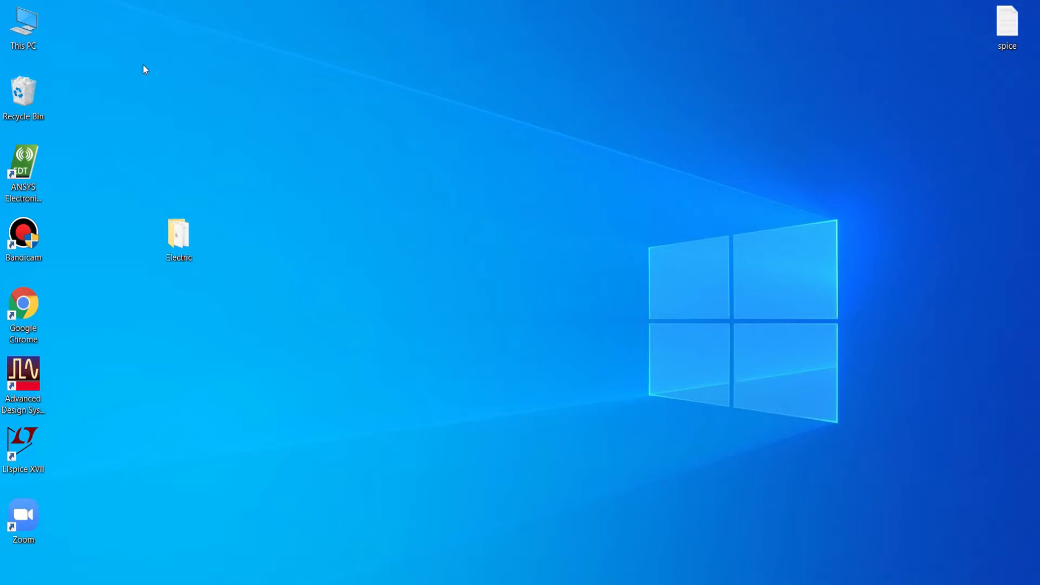
pyautogui.rightClick(210, 92)
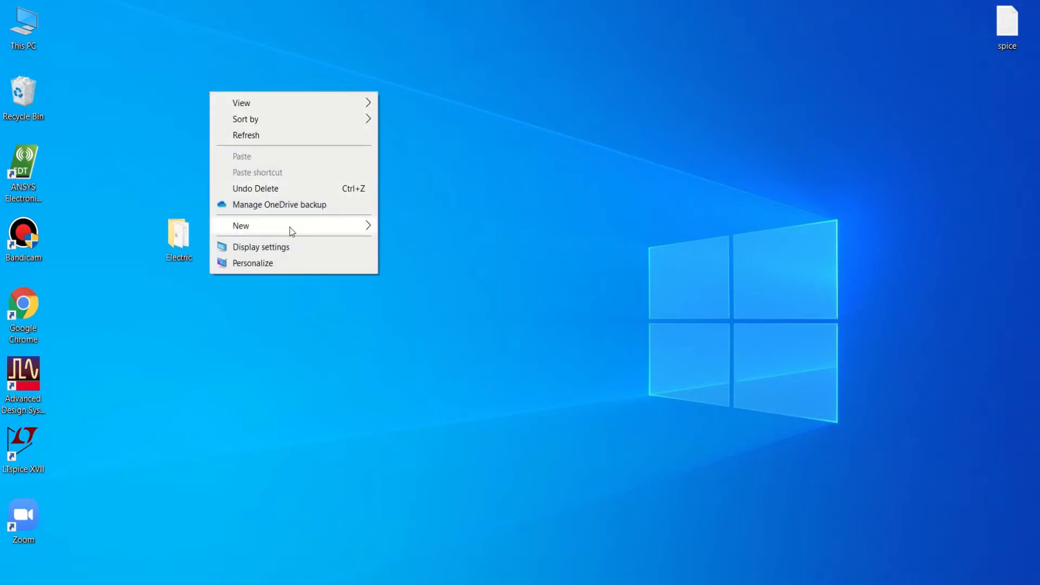
pyautogui.moveTo(311, 230)
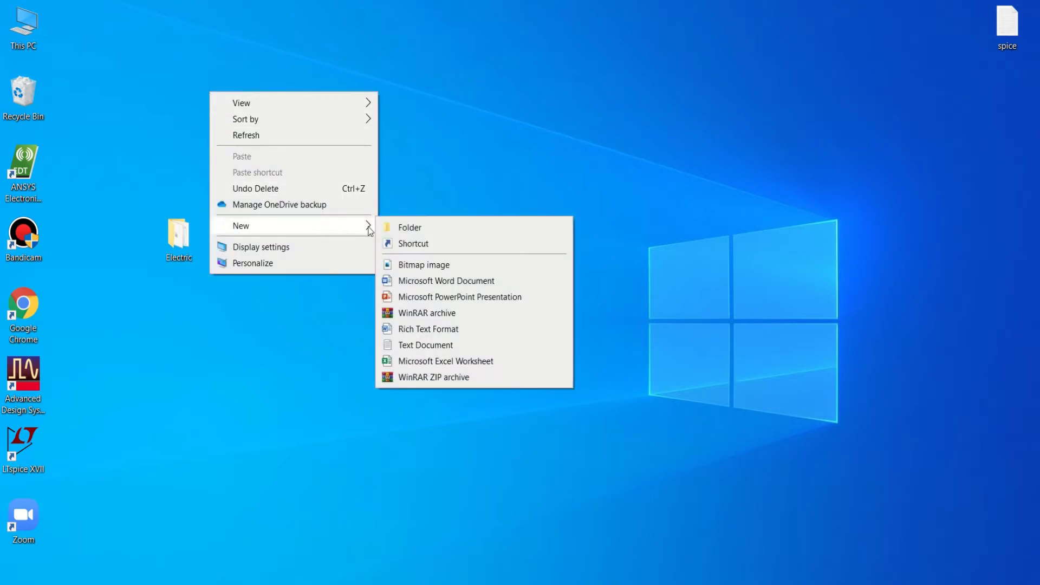
pyautogui.click(427, 247)
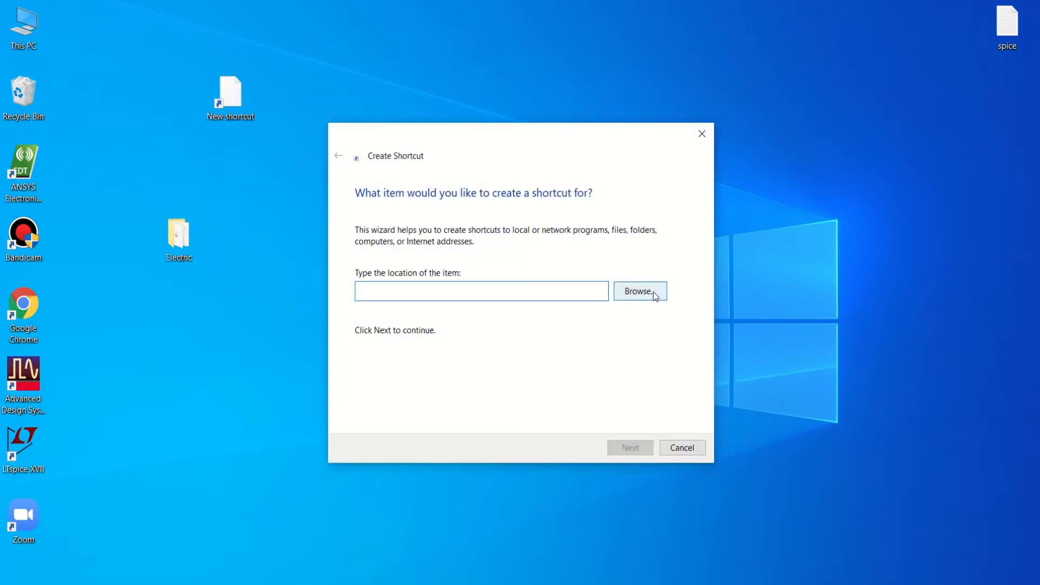
pyautogui.click(654, 294)
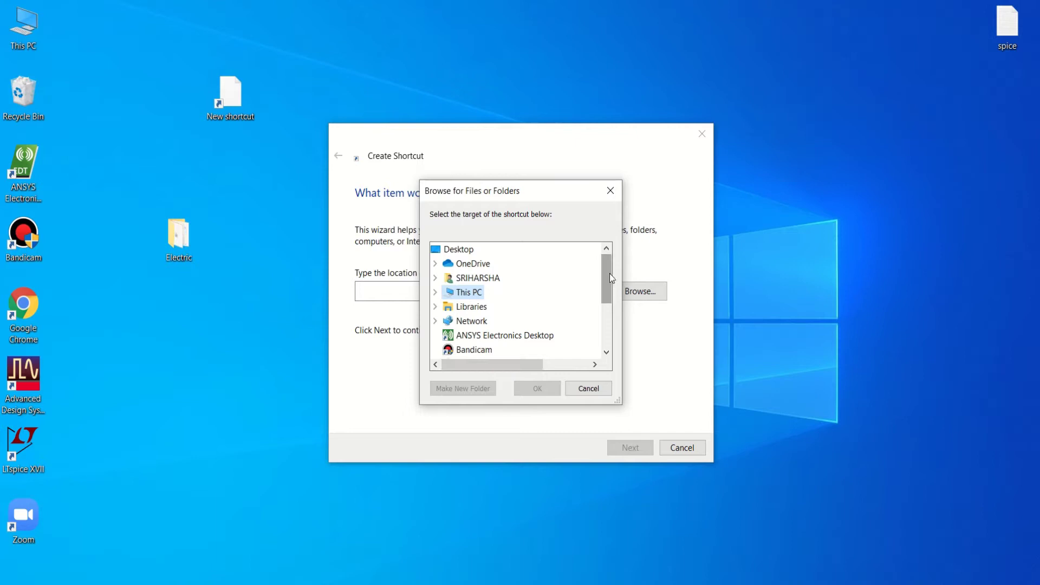
pyautogui.moveTo(610, 274); pyautogui.dragTo(560, 302)
pyautogui.doubleClick(469, 303)
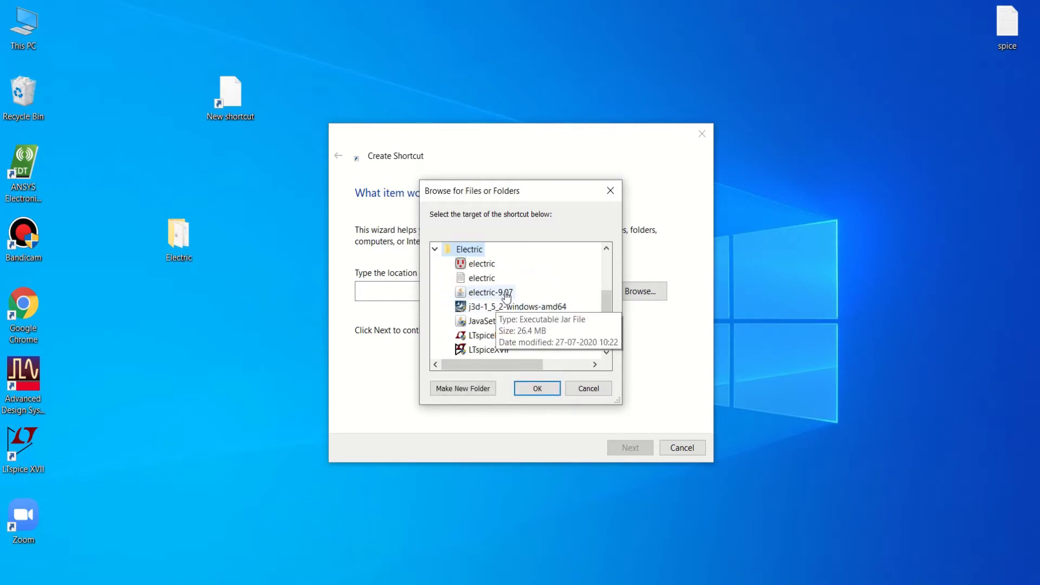
pyautogui.click(507, 295)
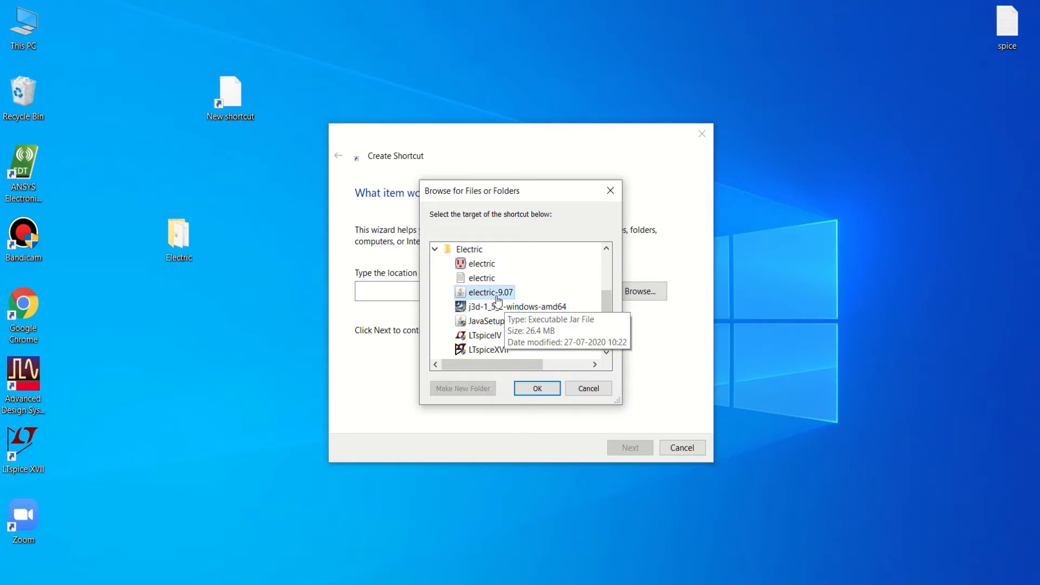
pyautogui.click(537, 388)
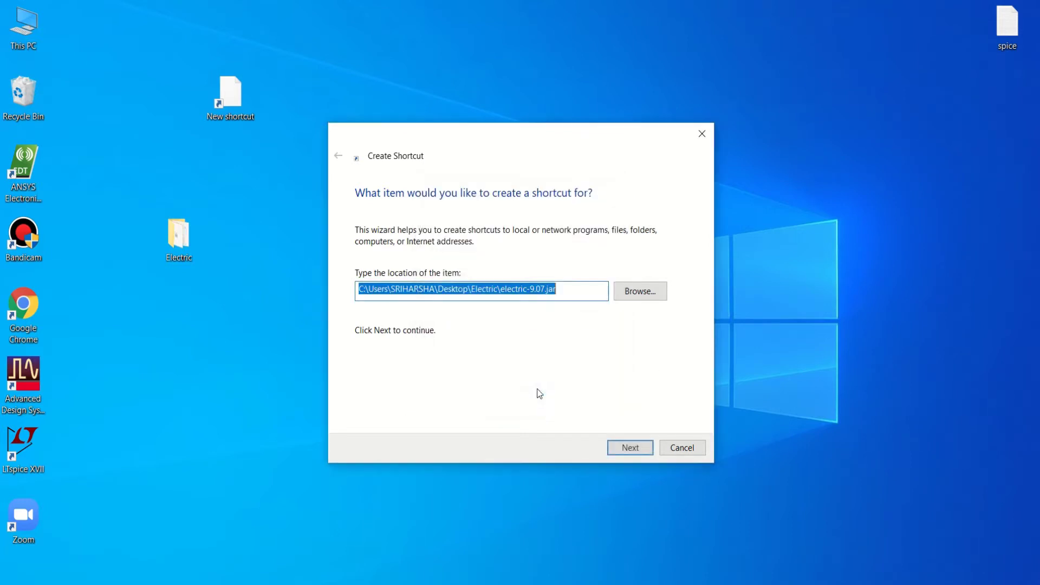
pyautogui.click(630, 448)
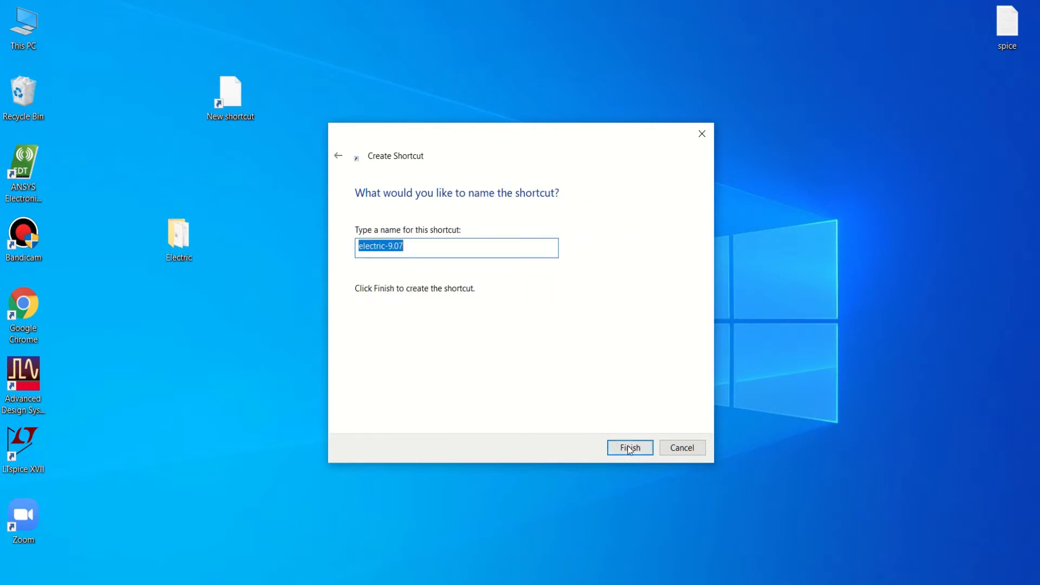
pyautogui.click(630, 448)
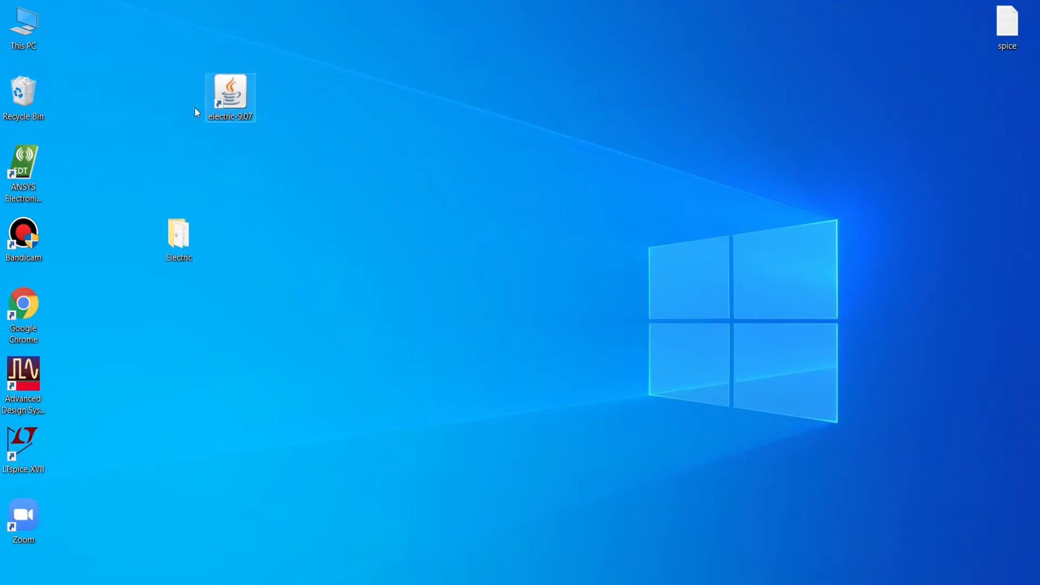
# Change the electric-9.07 shortcut's icon to the red outlet from the Electric folder's electric icon file.
pyautogui.rightClick(242, 95)
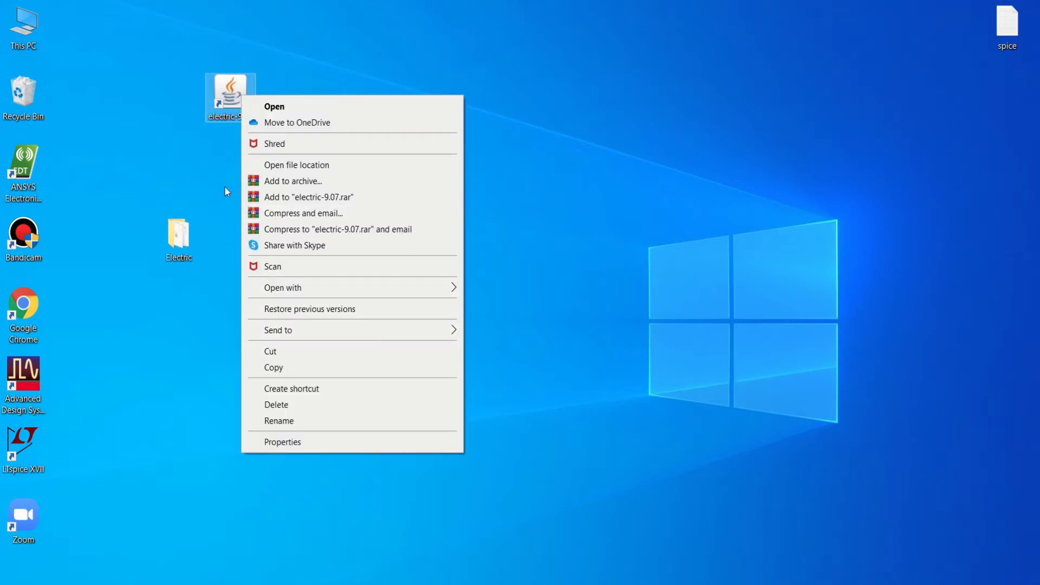
pyautogui.click(227, 191)
pyautogui.rightClick(237, 92)
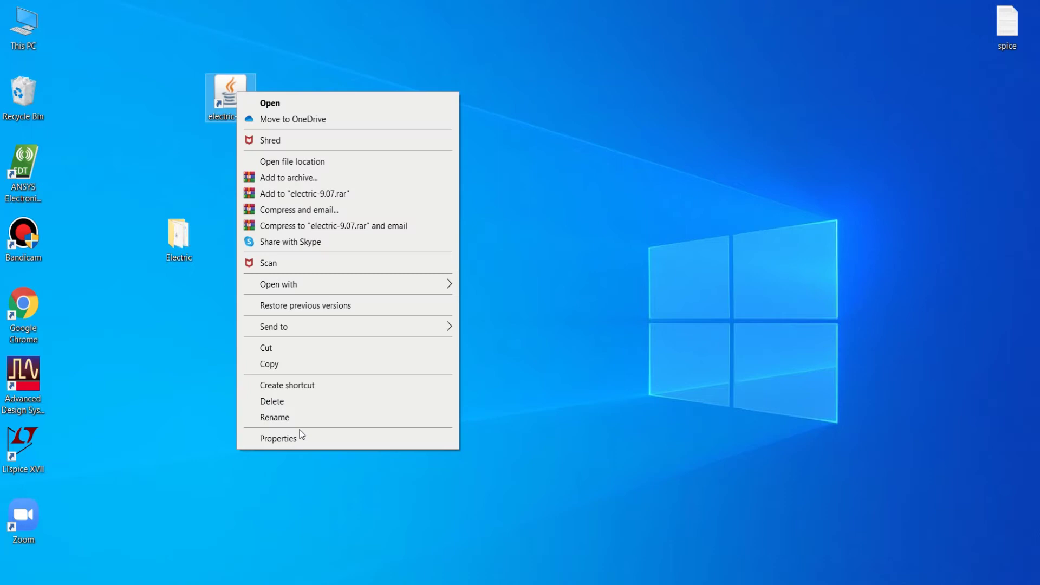
pyautogui.click(299, 438)
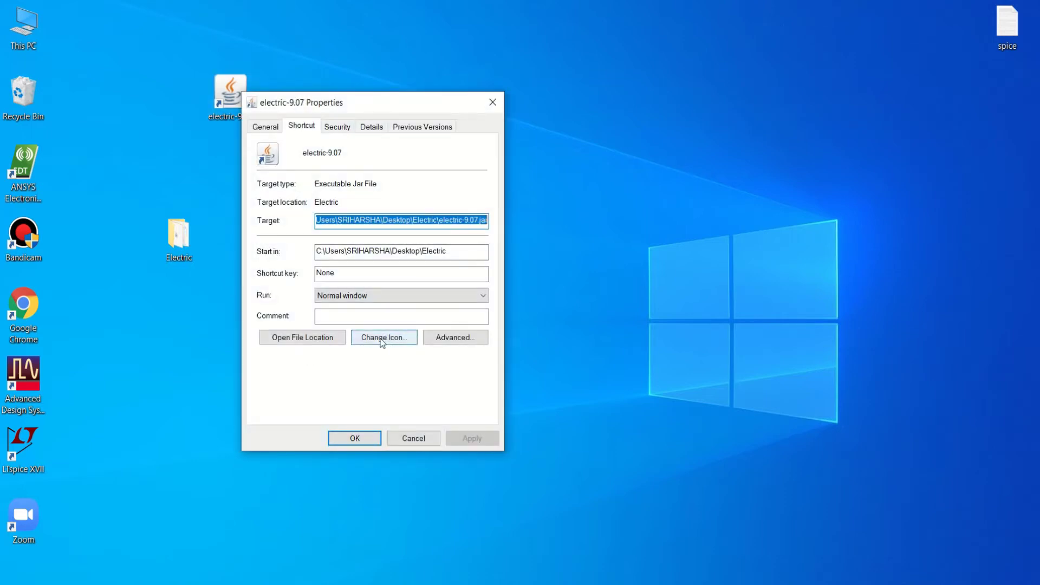
pyautogui.click(382, 338)
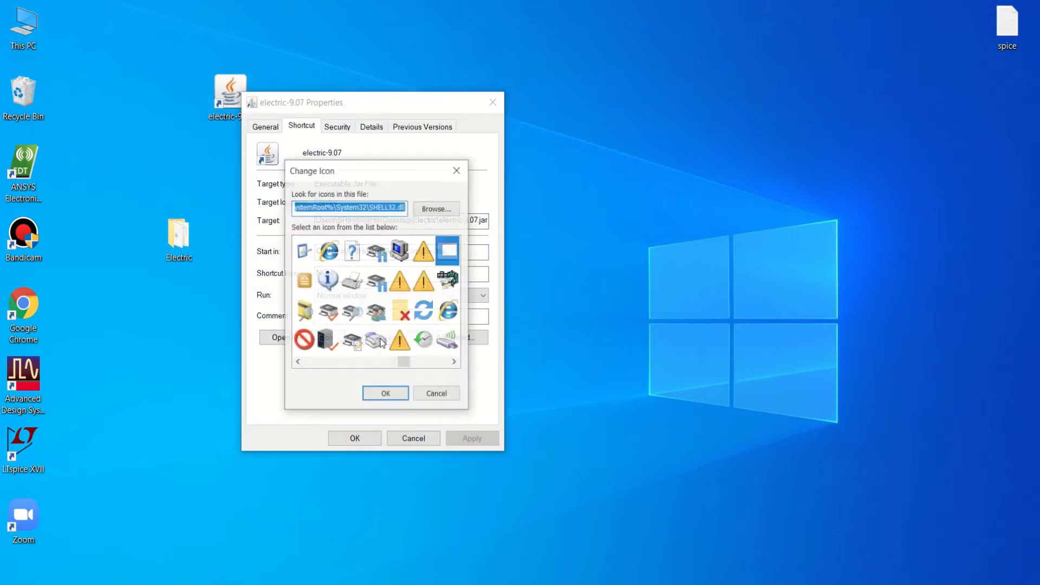
pyautogui.click(437, 208)
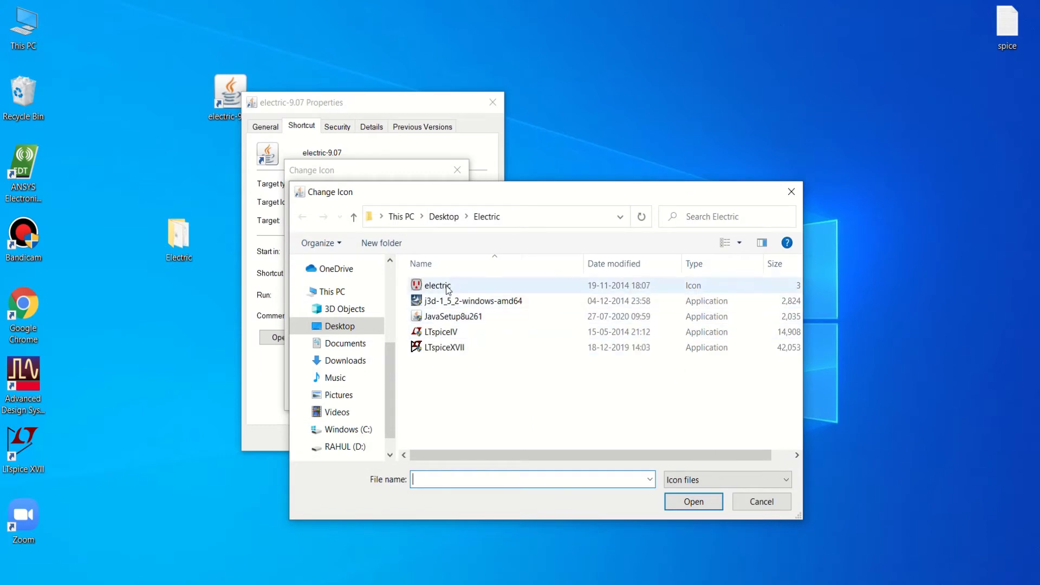
pyautogui.click(421, 287)
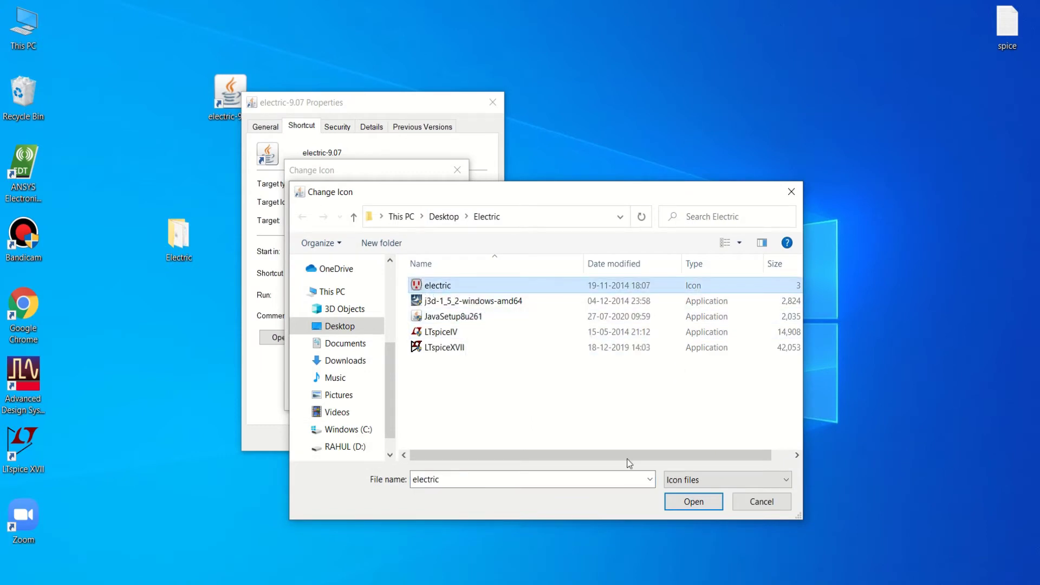
pyautogui.click(687, 503)
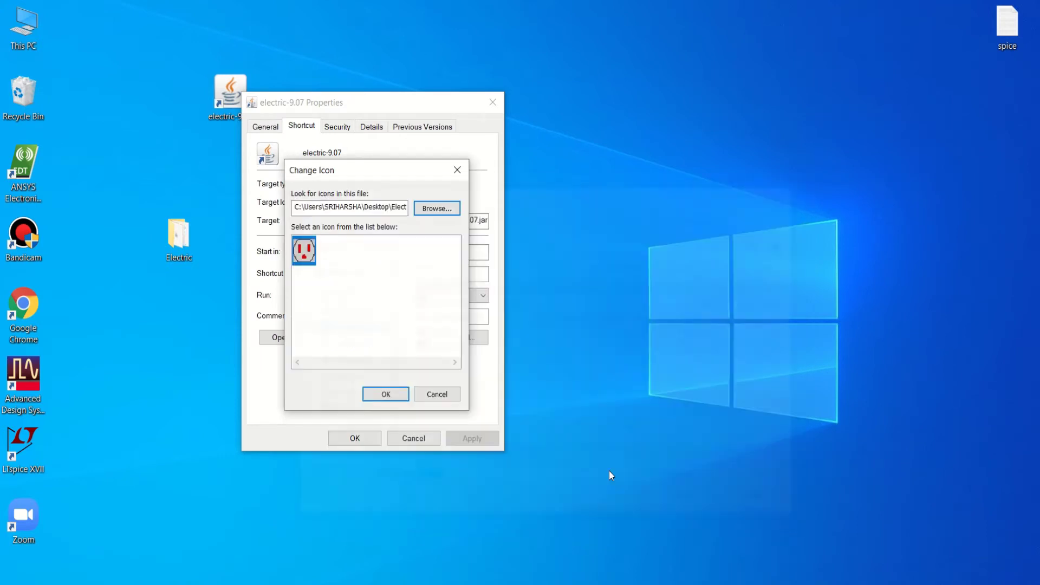
pyautogui.click(386, 396)
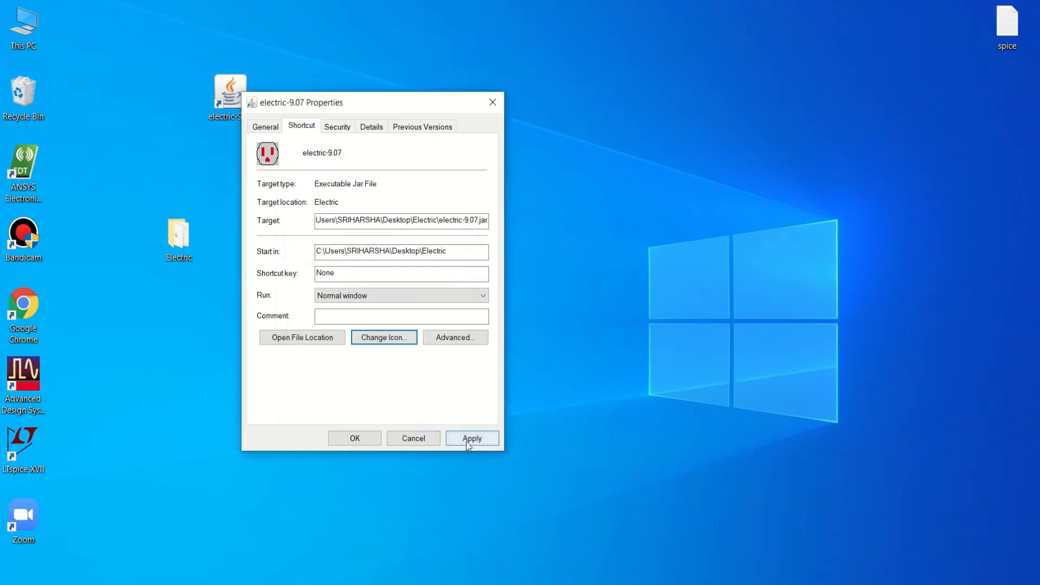
pyautogui.click(469, 440)
pyautogui.click(366, 438)
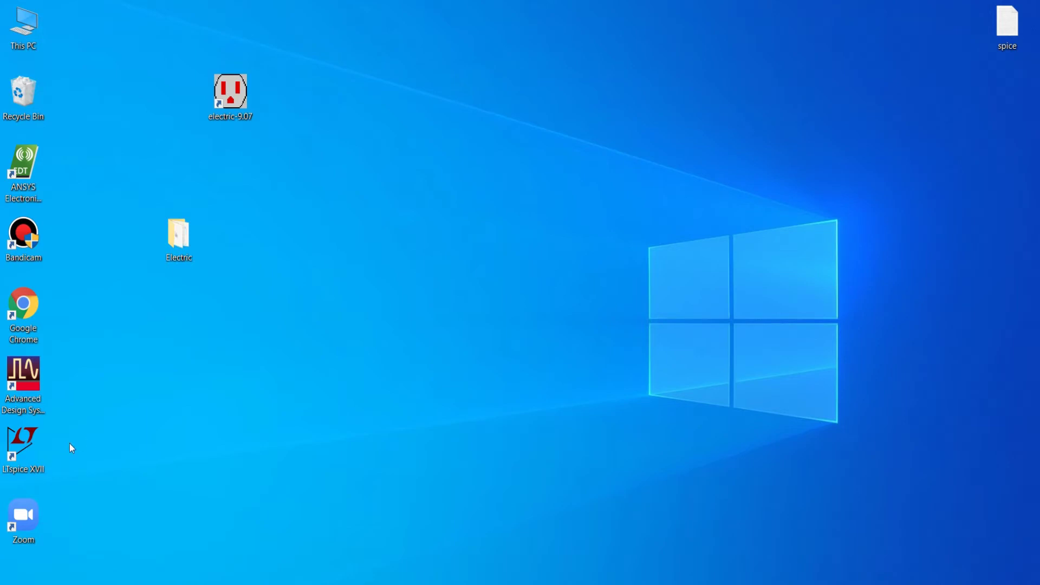
pyautogui.doubleClick(29, 448)
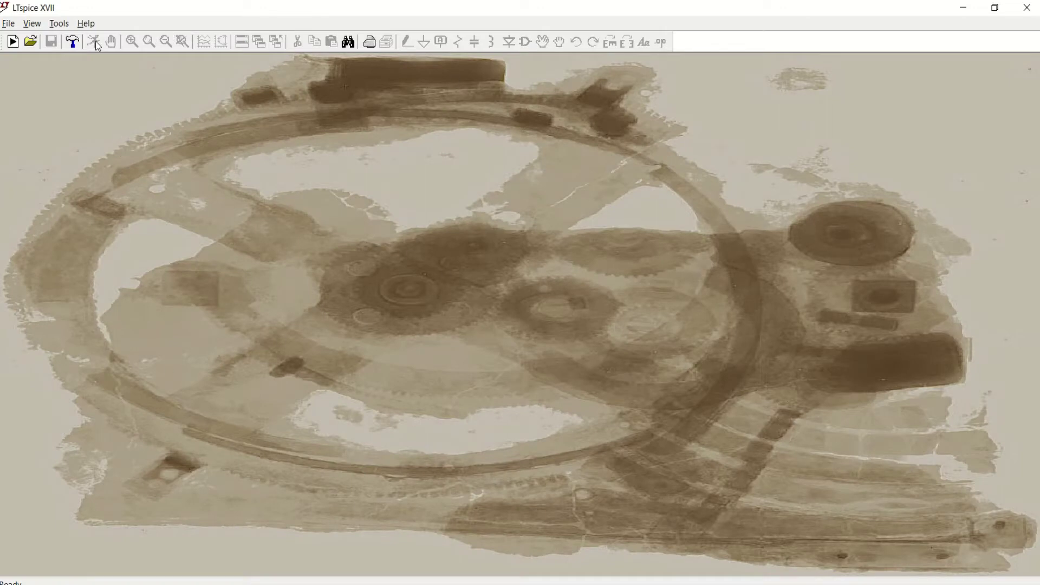
pyautogui.click(1027, 8)
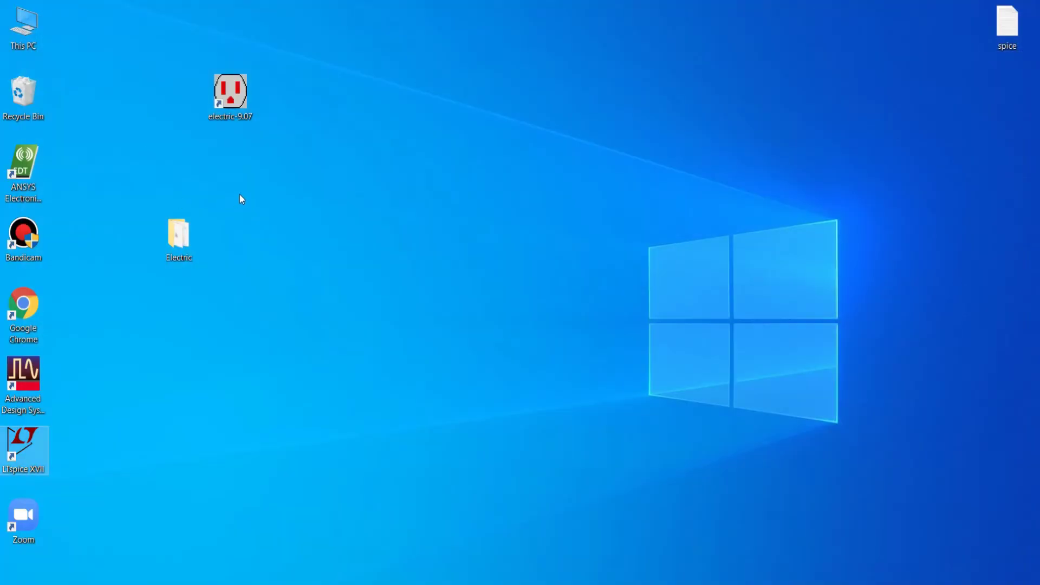
pyautogui.doubleClick(241, 97)
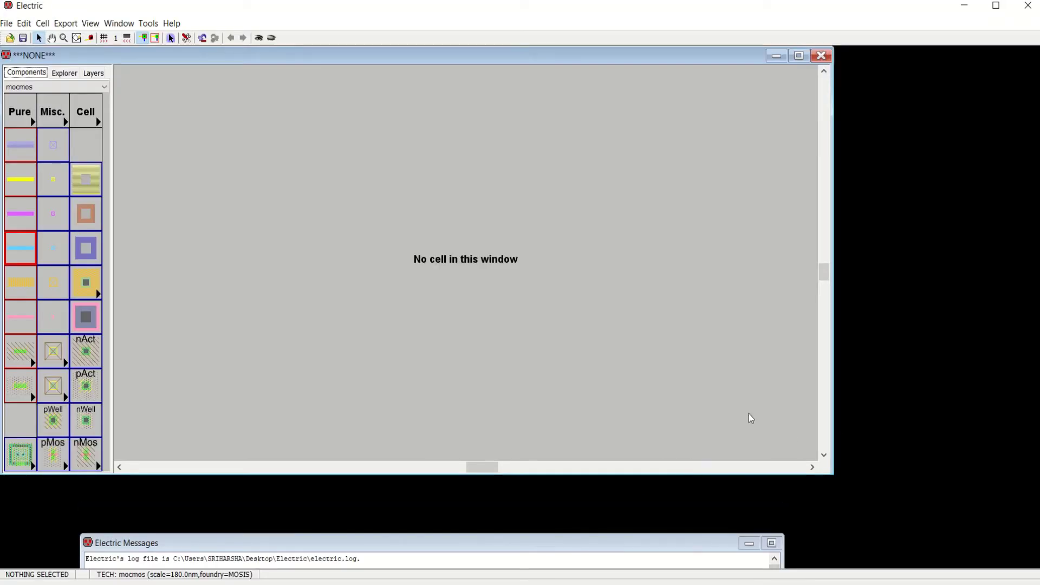
pyautogui.moveTo(835, 476); pyautogui.dragTo(1036, 482)
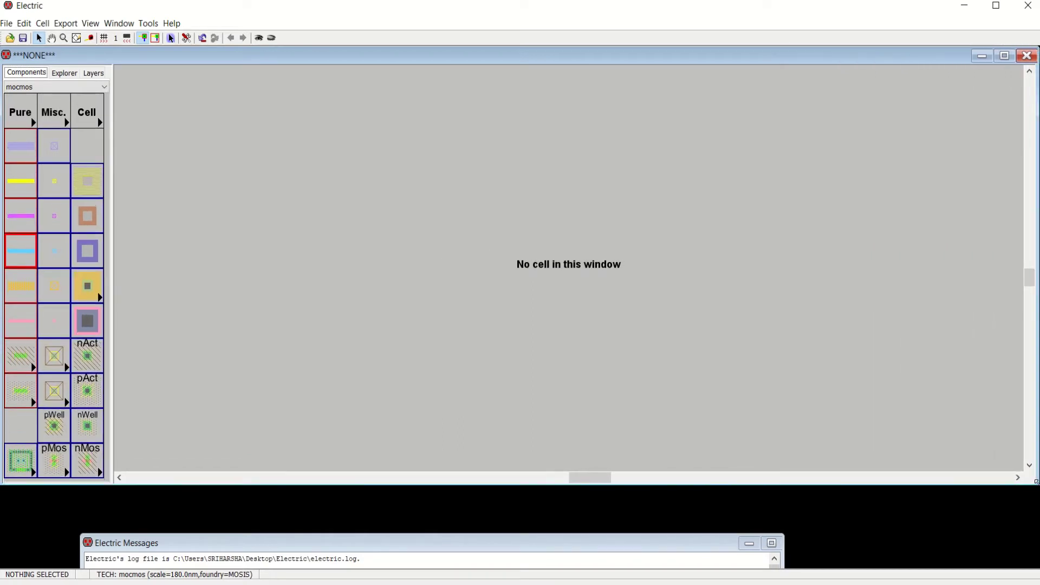
pyautogui.moveTo(494, 550); pyautogui.dragTo(388, 483)
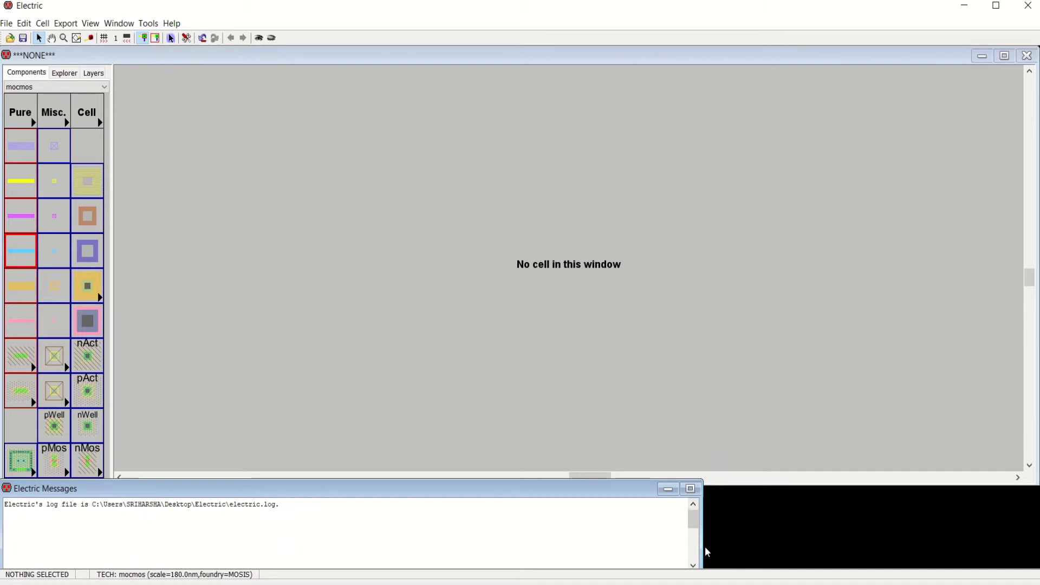
pyautogui.moveTo(706, 546); pyautogui.dragTo(1032, 542)
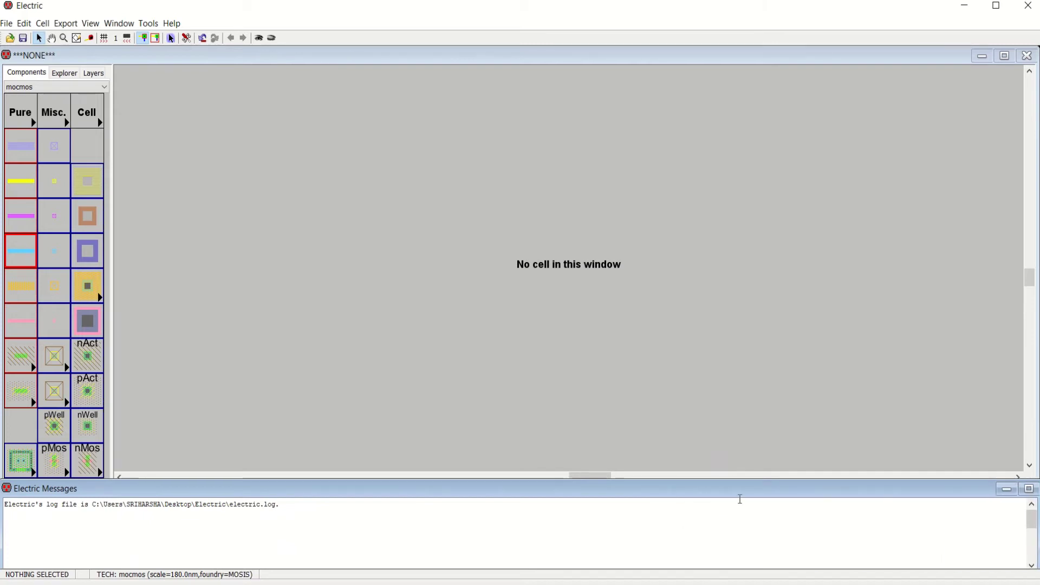
pyautogui.click(190, 398)
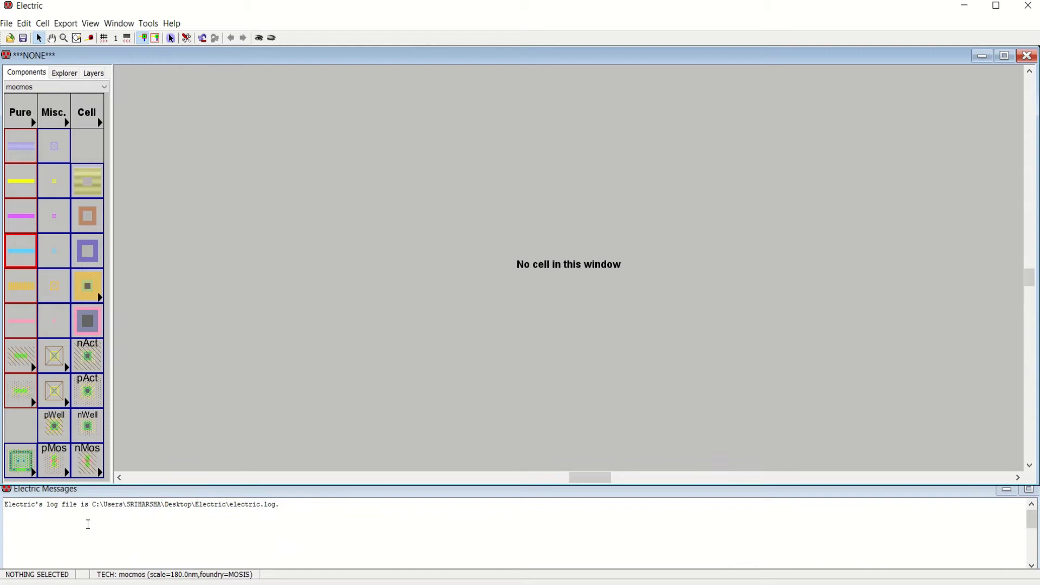
pyautogui.moveTo(4, 505); pyautogui.dragTo(301, 510)
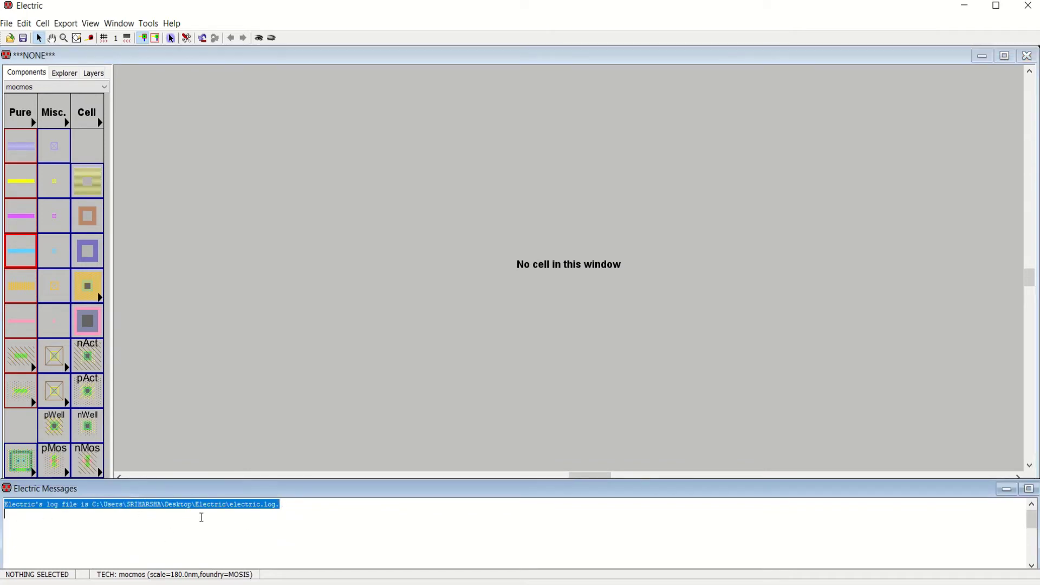
pyautogui.click(274, 384)
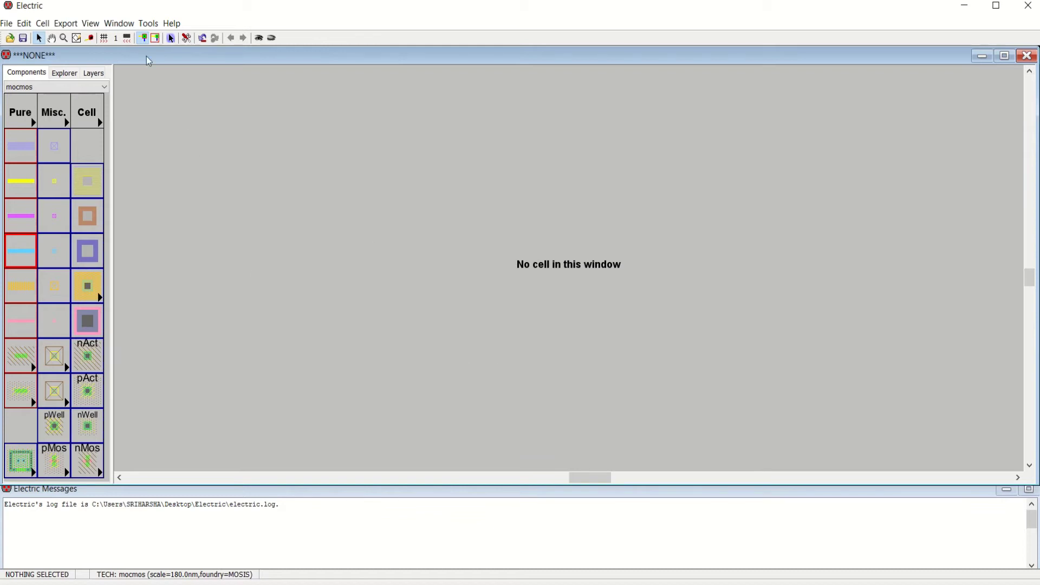
pyautogui.click(119, 23)
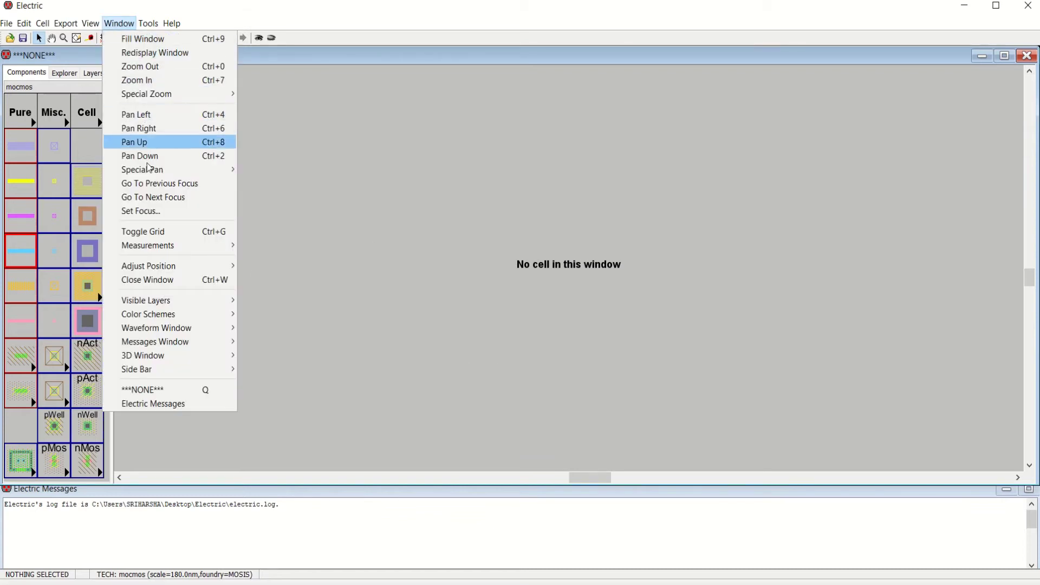
pyautogui.moveTo(182, 315)
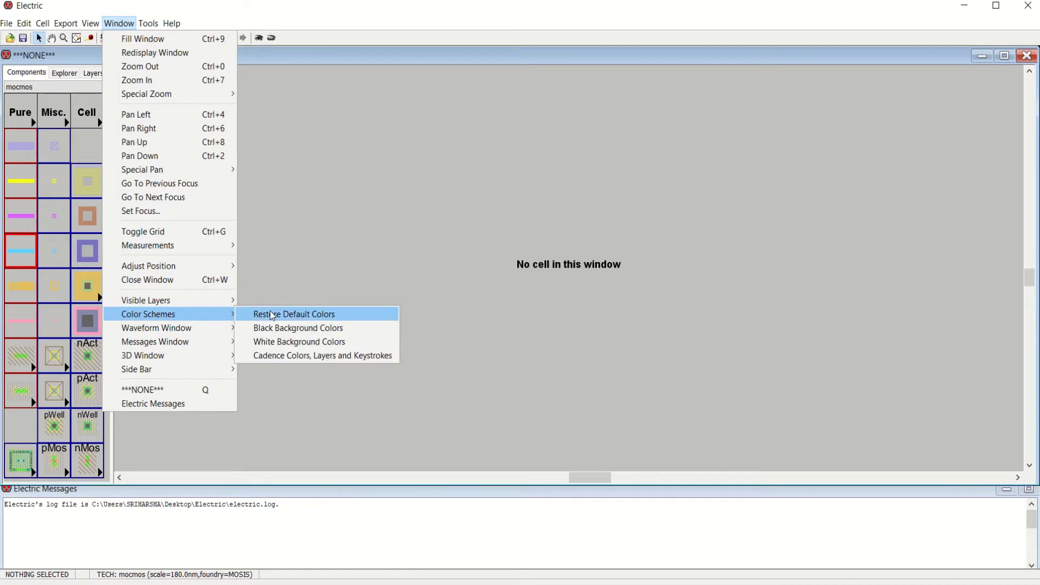
pyautogui.click(307, 330)
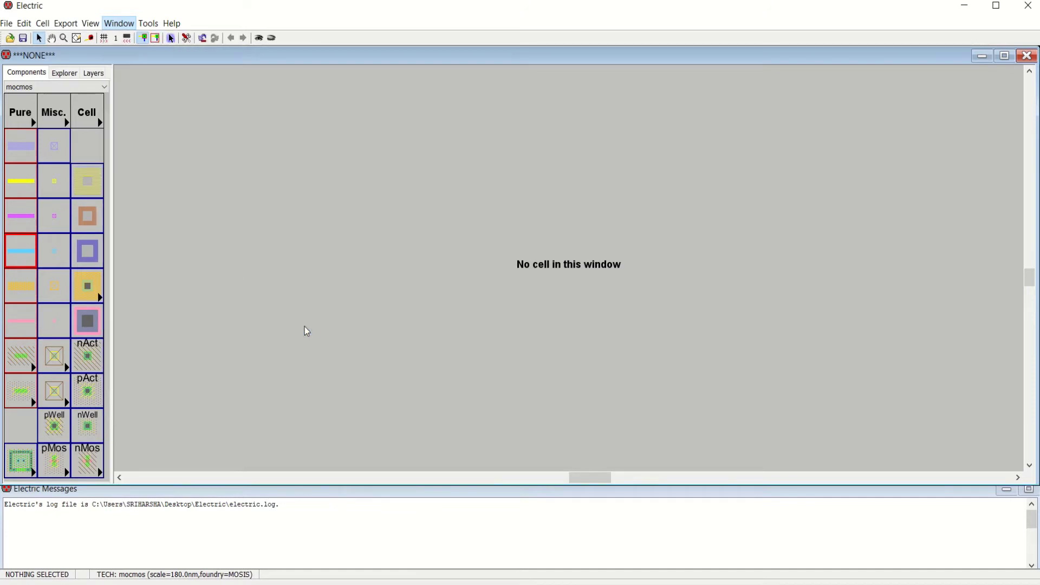
pyautogui.click(119, 24)
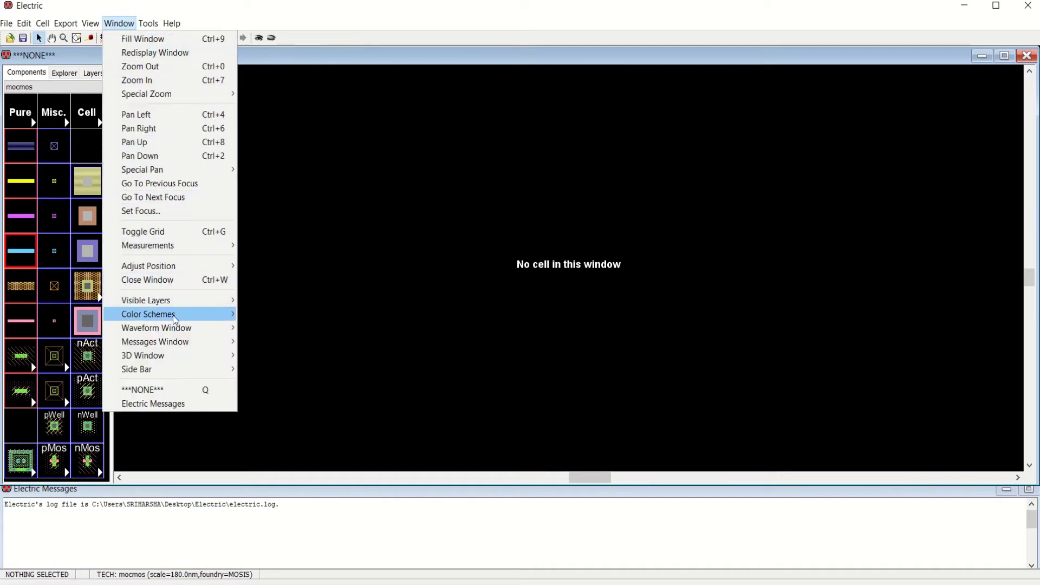
pyautogui.moveTo(173, 317)
pyautogui.click(292, 343)
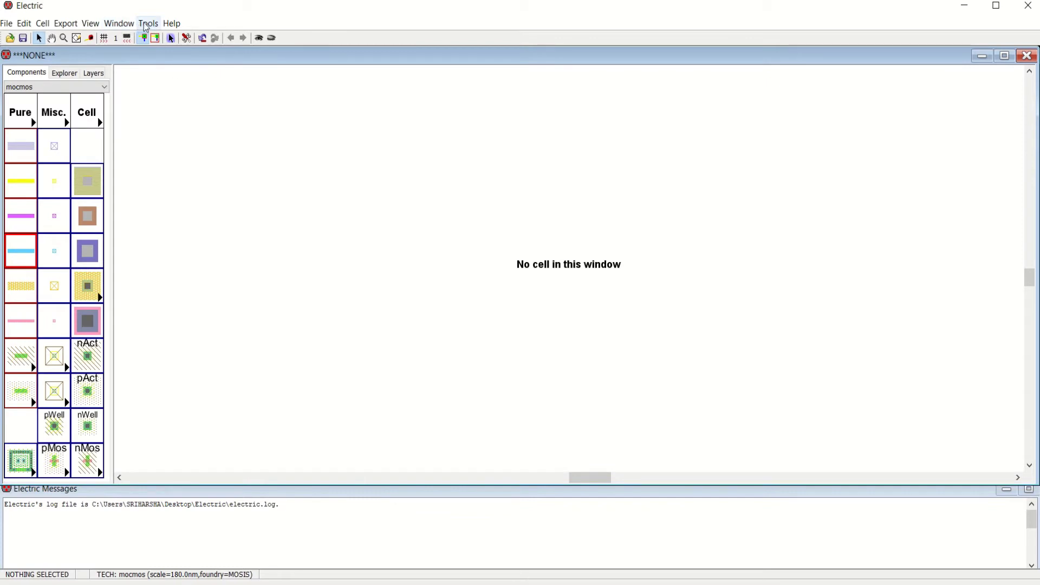
pyautogui.click(119, 23)
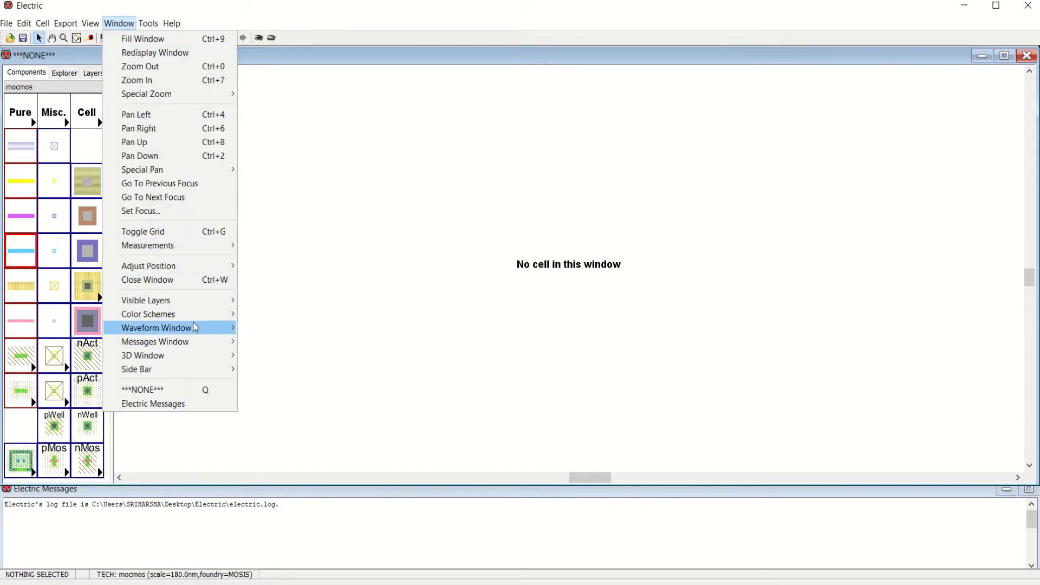
pyautogui.moveTo(200, 318)
pyautogui.click(285, 315)
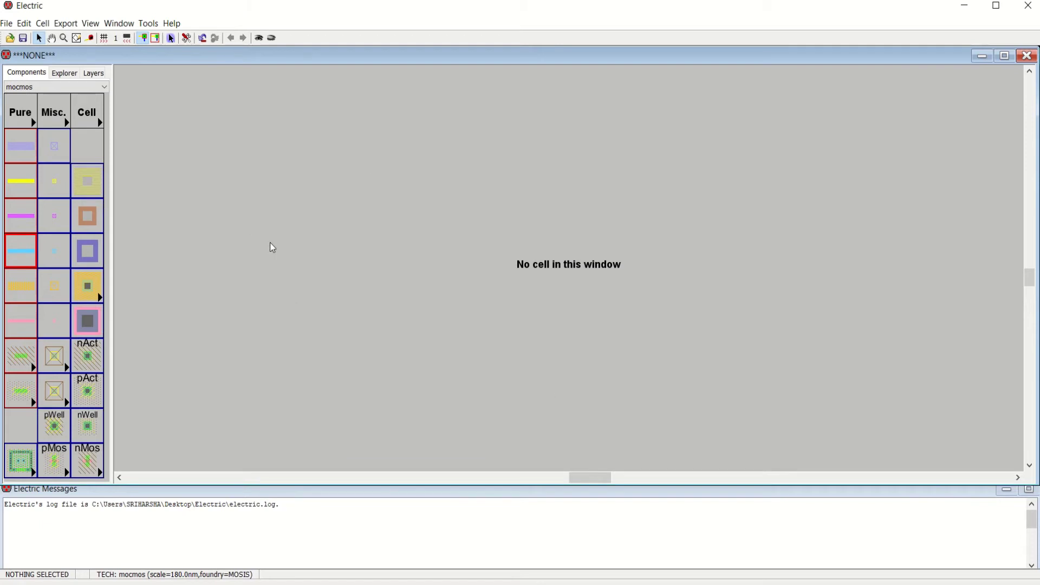
pyautogui.click(7, 24)
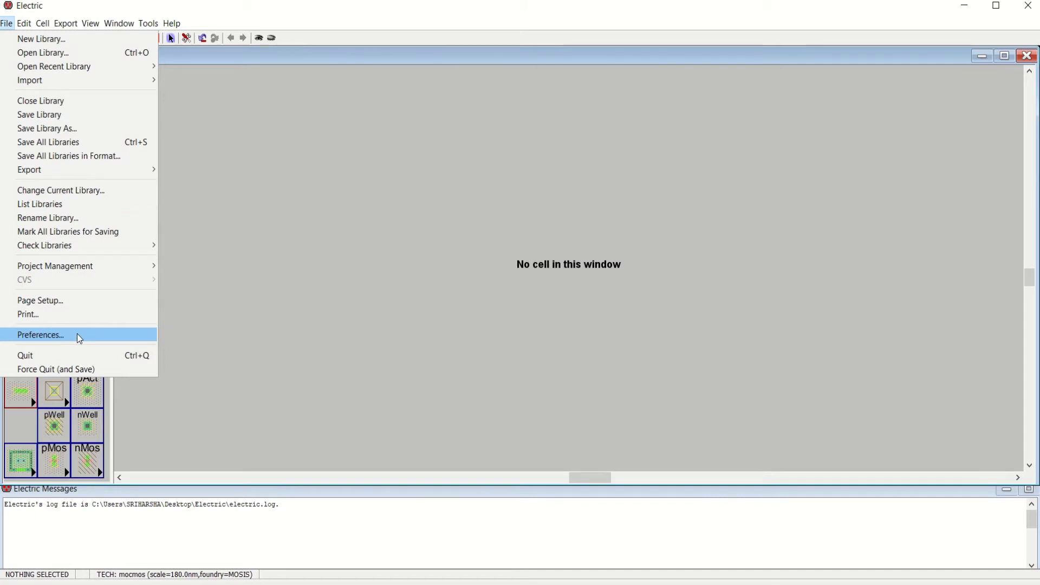
pyautogui.click(318, 86)
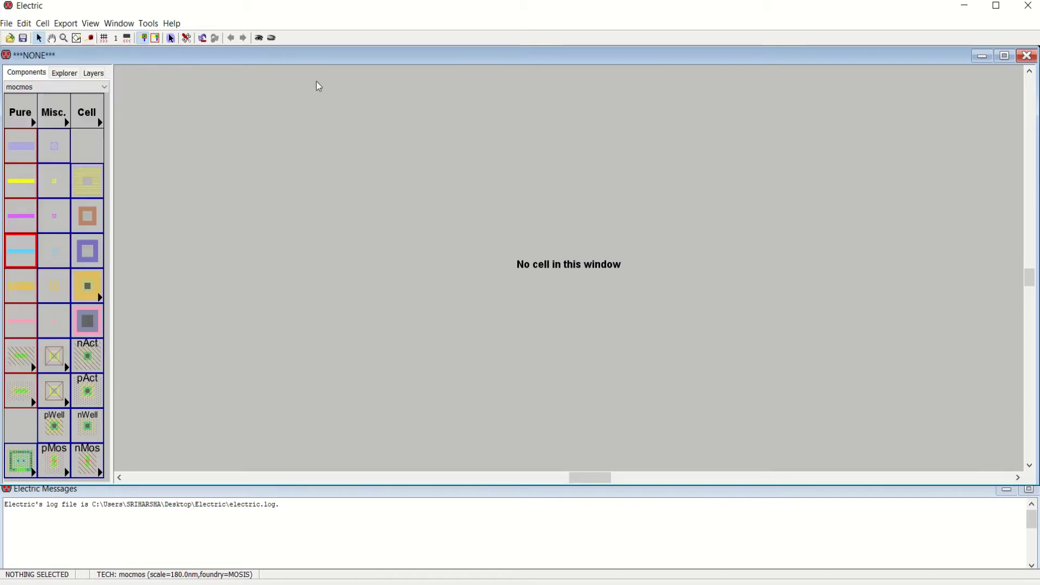
# In Preferences > General, enter 512 megabytes as the maximum memory.
pyautogui.click(186, 38)
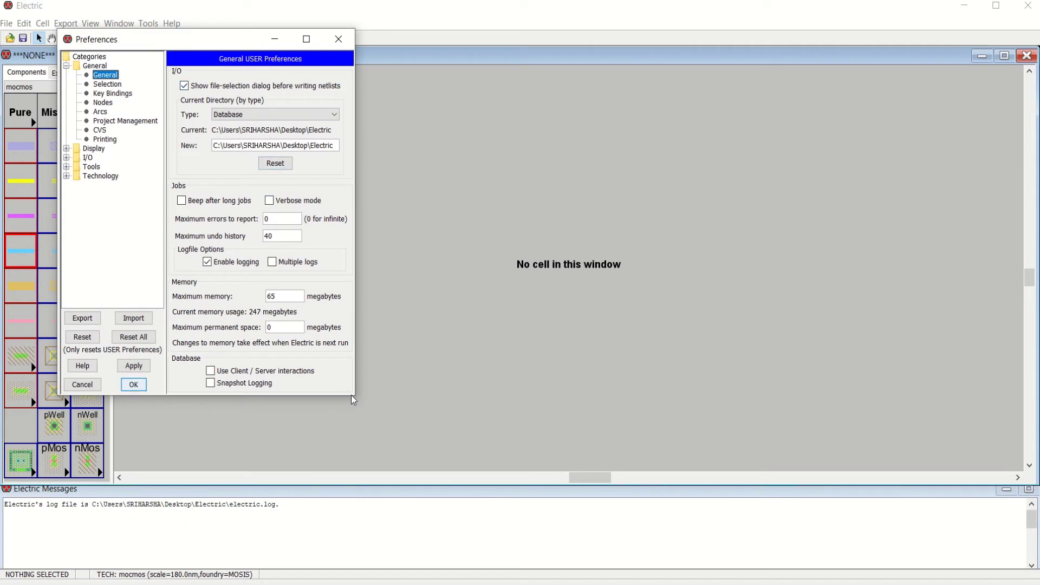
pyautogui.moveTo(353, 396); pyautogui.dragTo(505, 455)
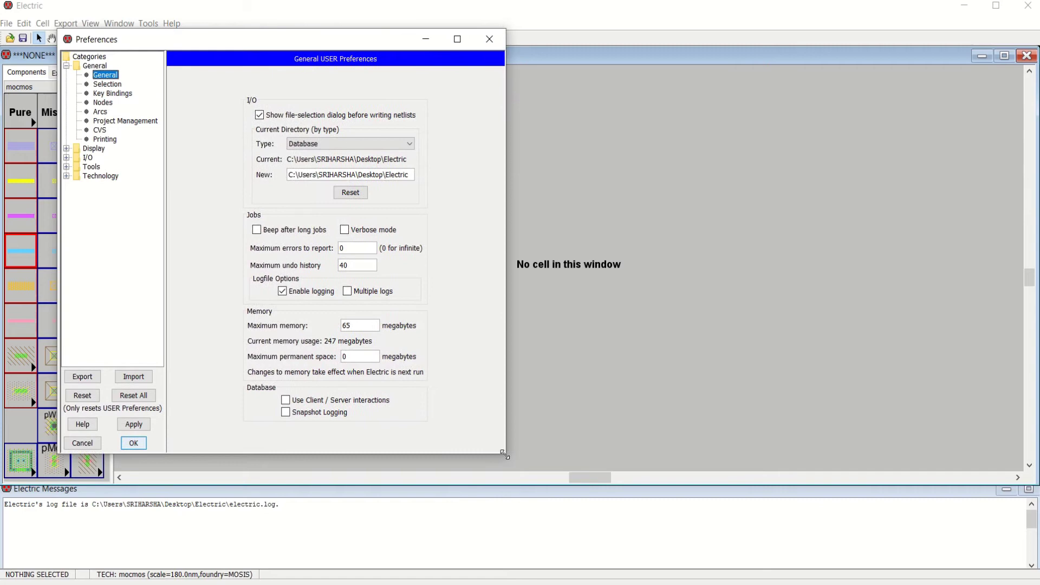
pyautogui.click(66, 67)
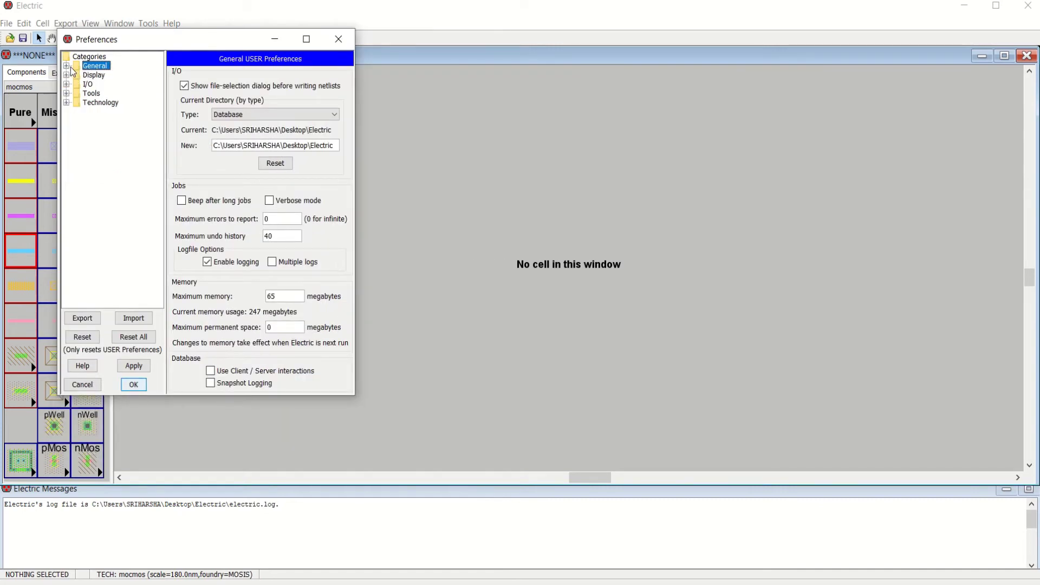
pyautogui.click(66, 66)
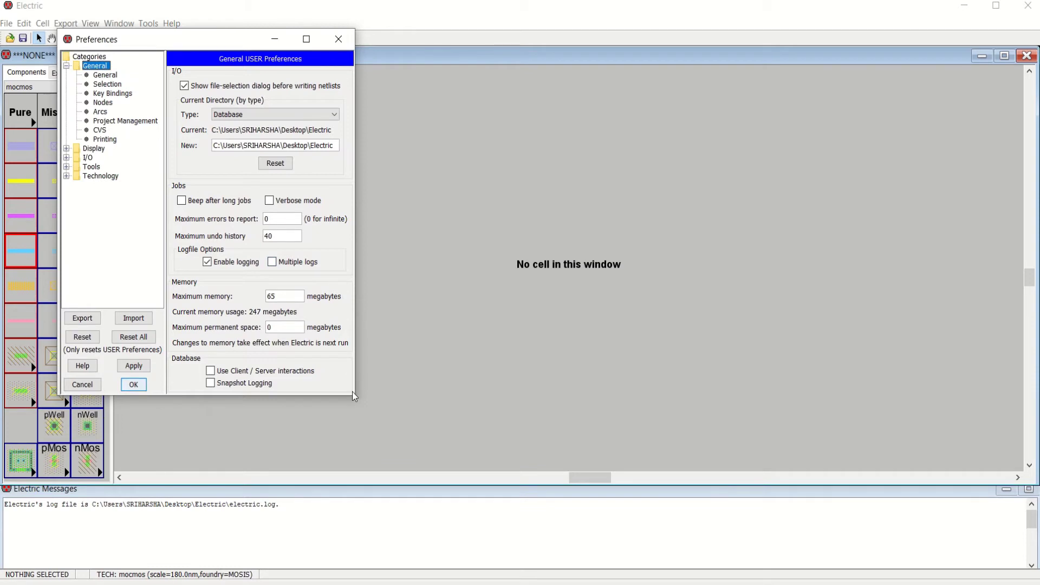
pyautogui.moveTo(353, 395); pyautogui.dragTo(481, 455)
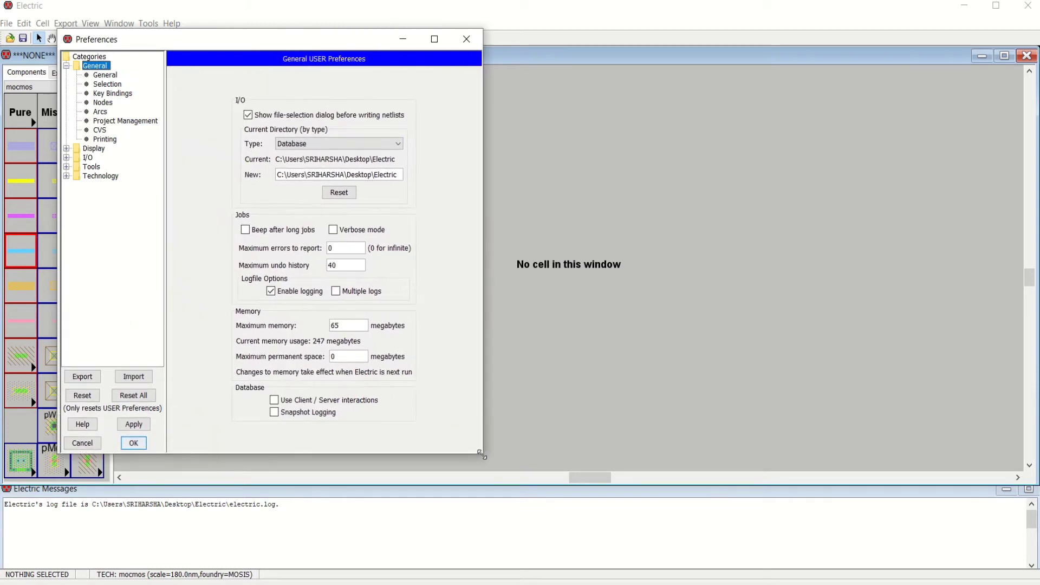
pyautogui.doubleClick(343, 327)
pyautogui.write('512')
# Show the Tools > NCC preferences and toggle the Check transistor sizes option.
pyautogui.click(67, 167)
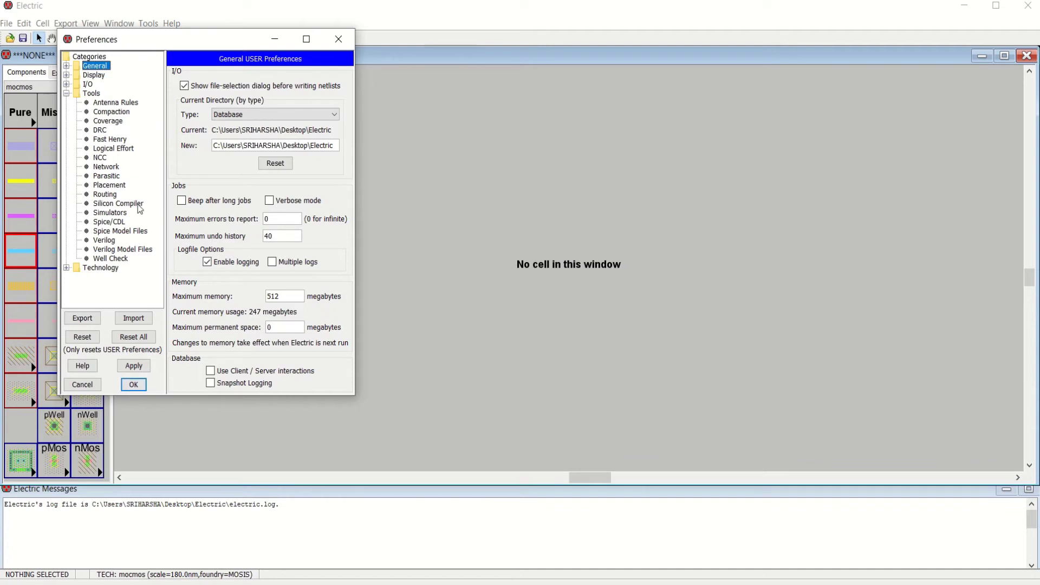
pyautogui.click(103, 160)
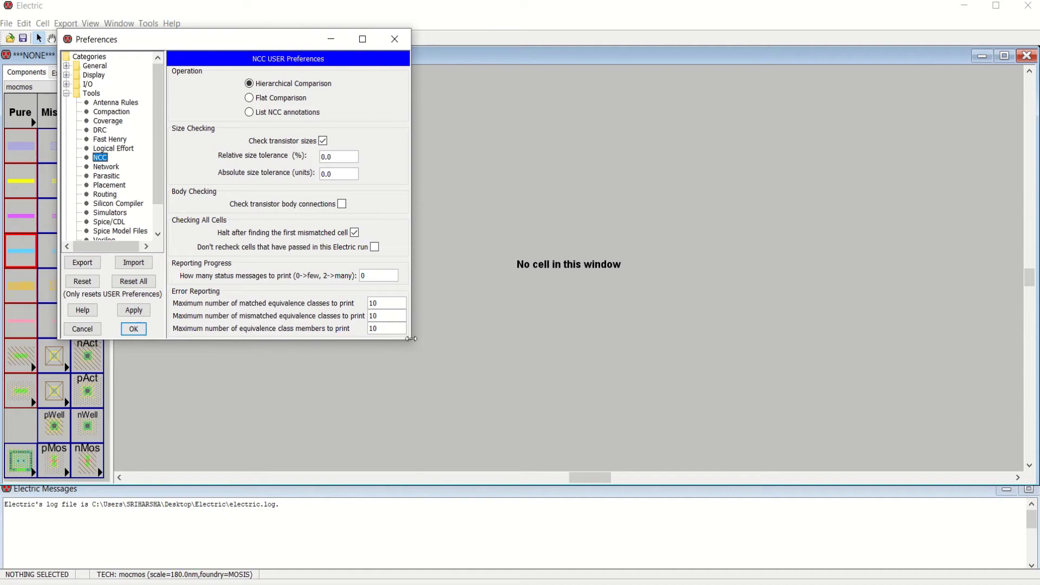
pyautogui.moveTo(411, 340); pyautogui.dragTo(516, 433)
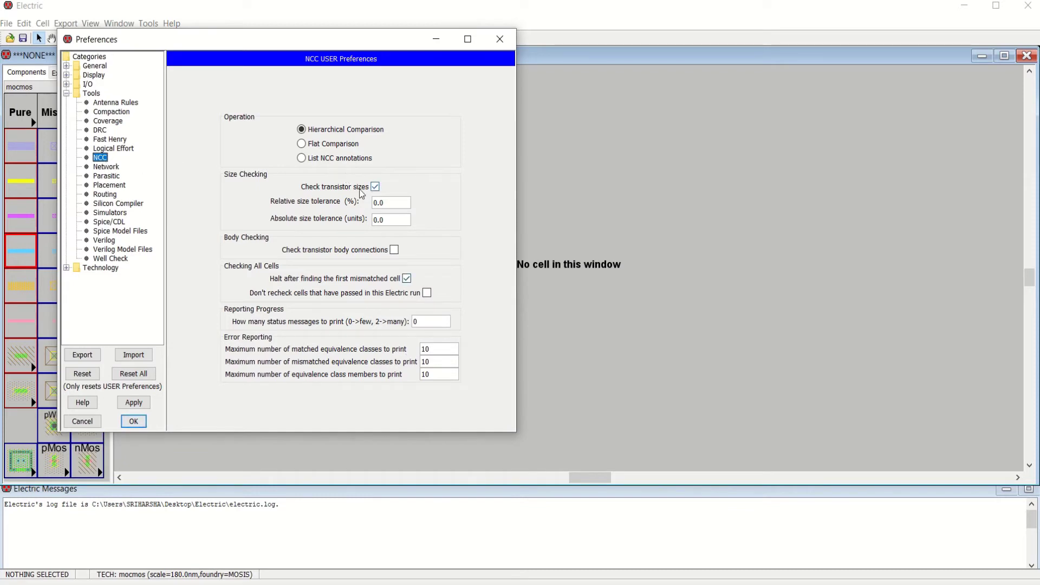
pyautogui.click(374, 188)
# In Spice/CDL preferences, keep Spice 3 engine and level 3, leaving parasitics at Trans area/perim only.
pyautogui.click(118, 222)
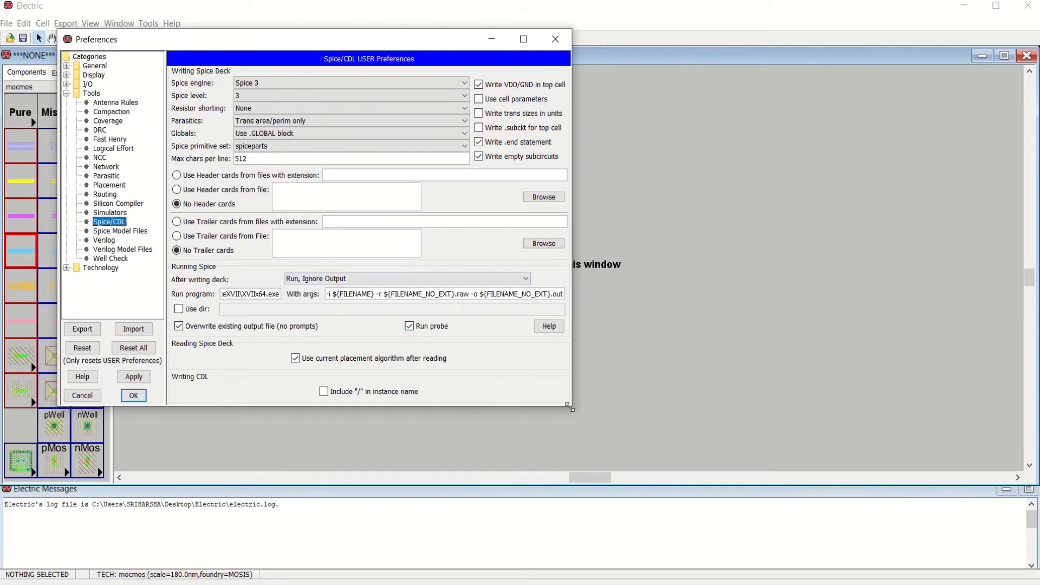
pyautogui.moveTo(569, 407); pyautogui.dragTo(611, 474)
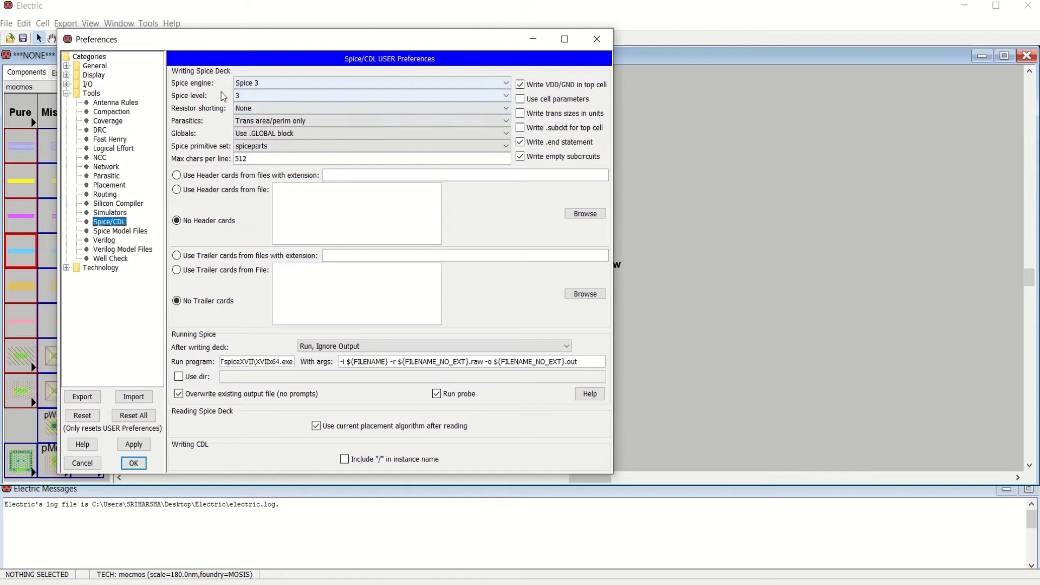
pyautogui.click(317, 84)
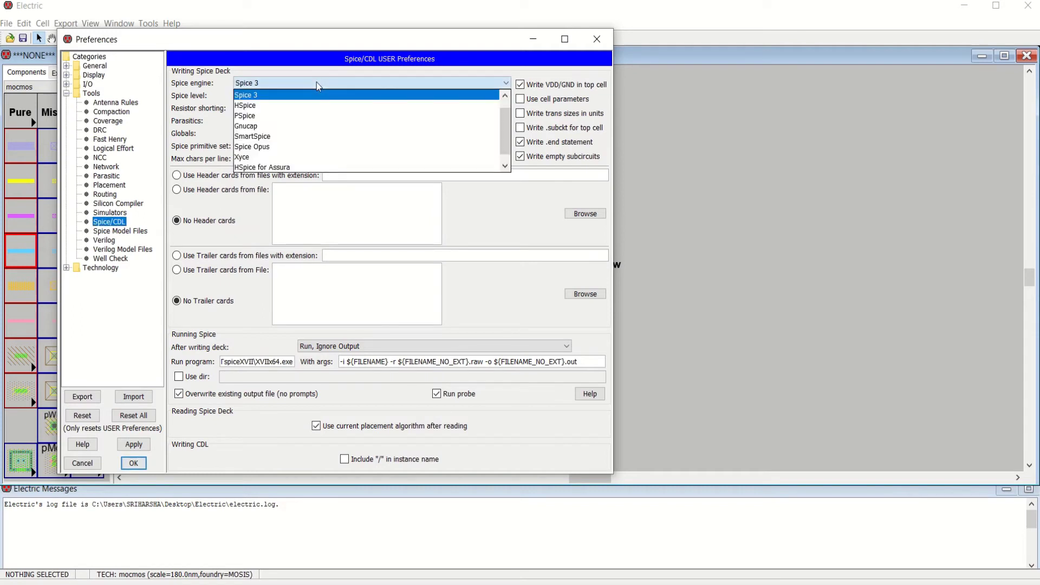
pyautogui.moveTo(512, 133); pyautogui.dragTo(506, 157)
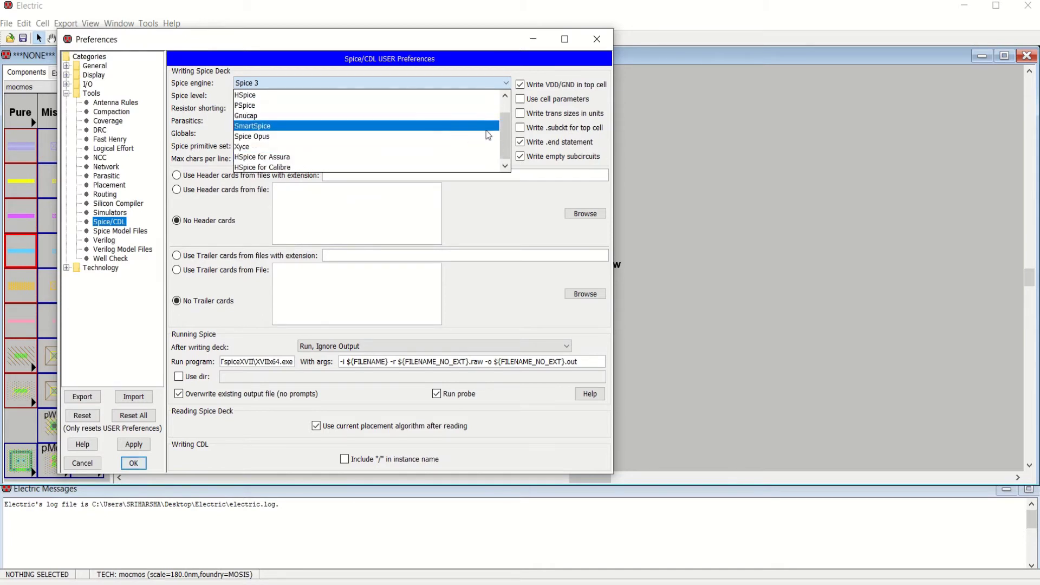
pyautogui.scroll(1, 508, 113)
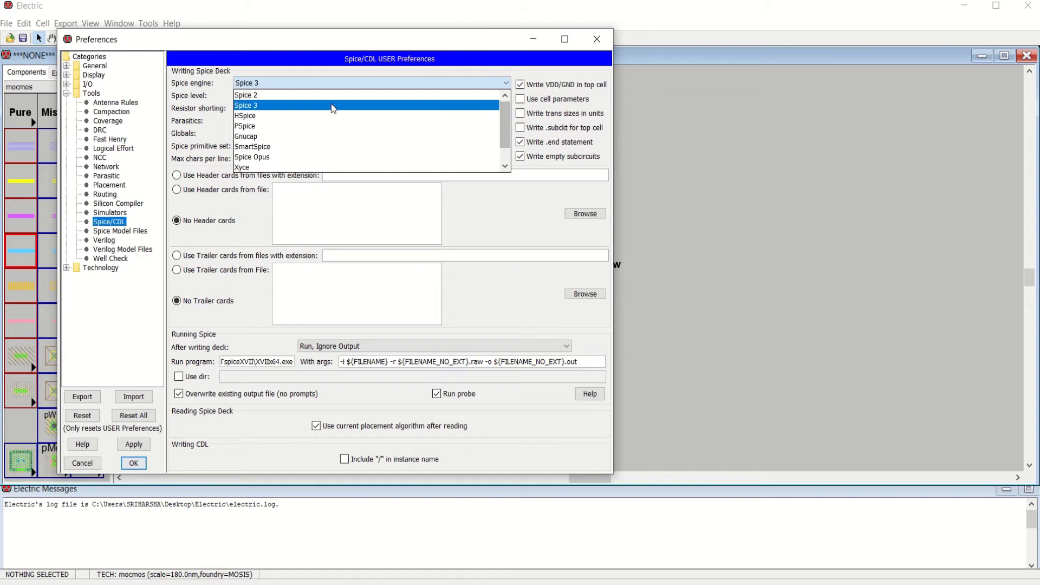
pyautogui.click(315, 105)
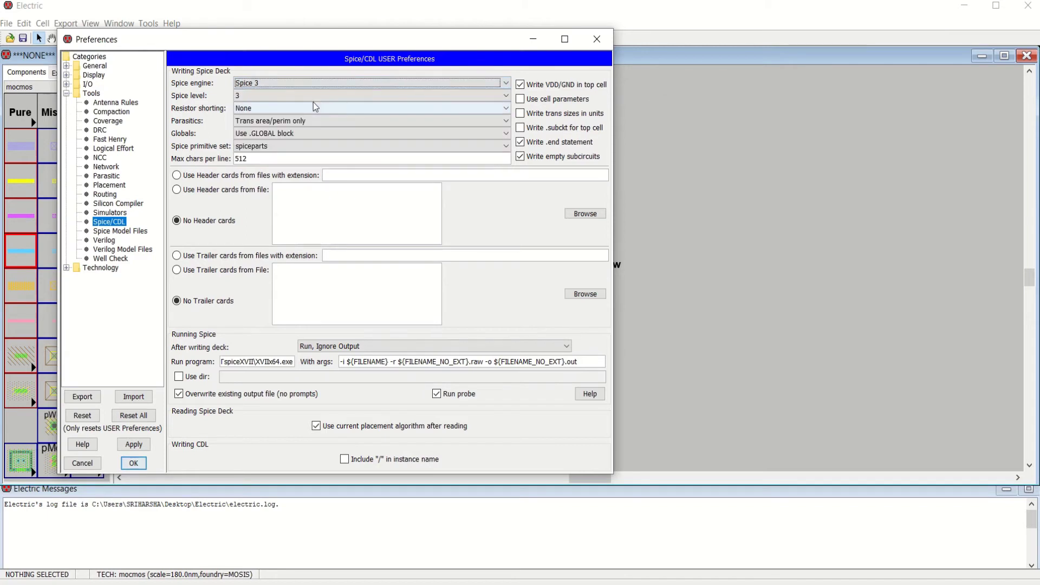
pyautogui.click(378, 97)
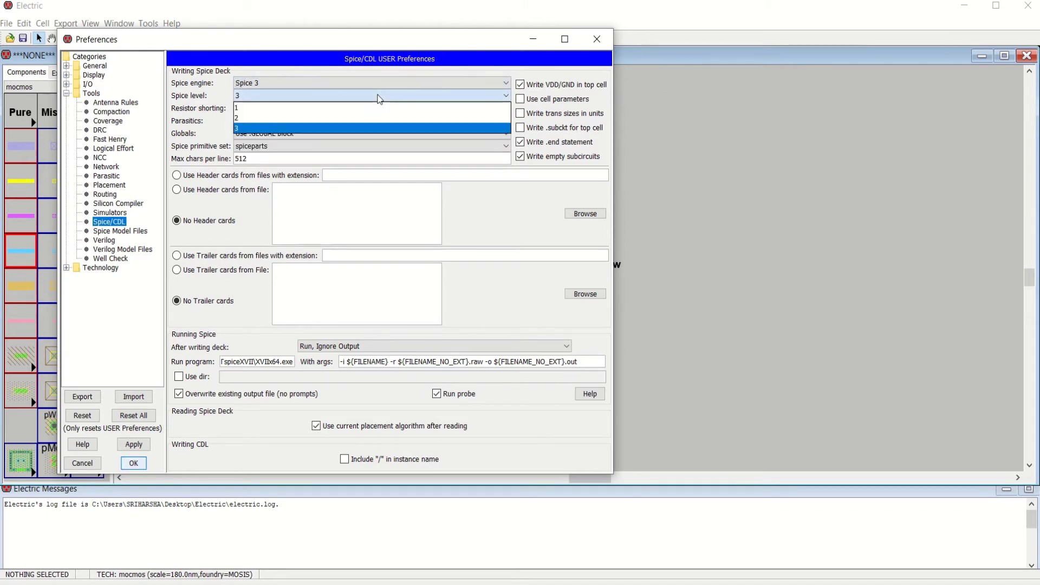
pyautogui.click(353, 130)
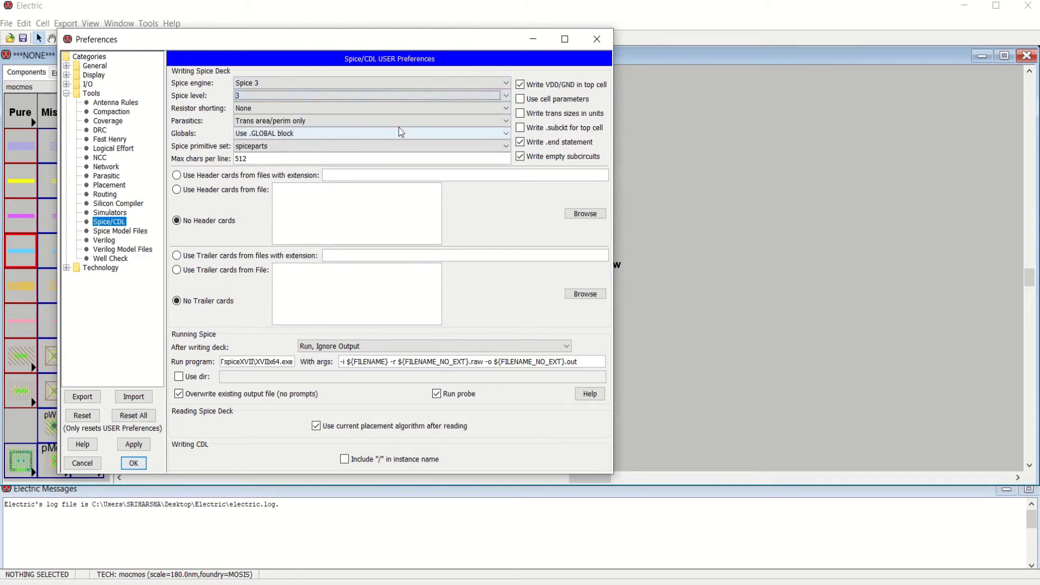
pyautogui.click(327, 120)
pyautogui.click(321, 143)
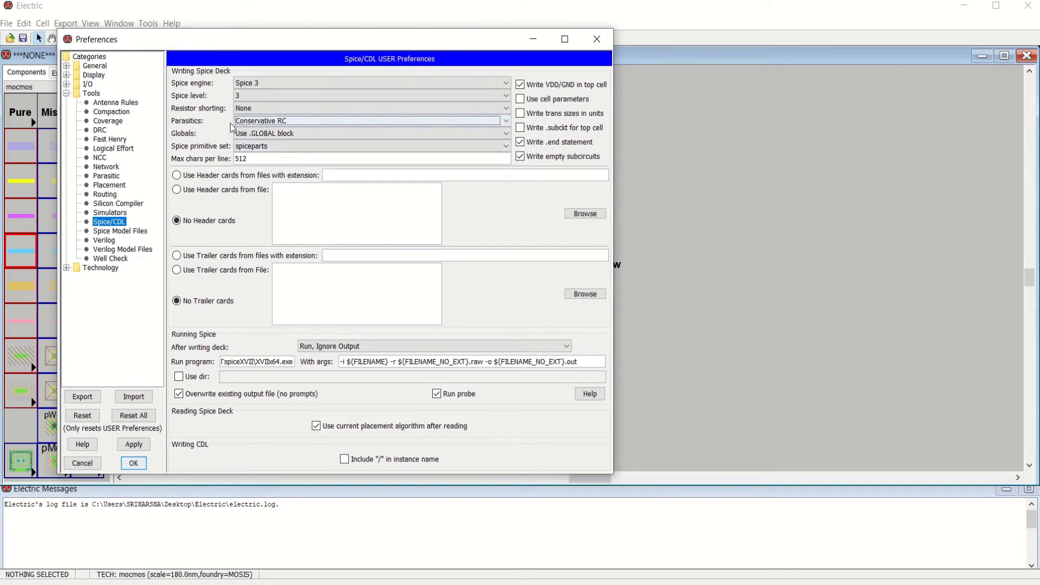
pyautogui.click(363, 123)
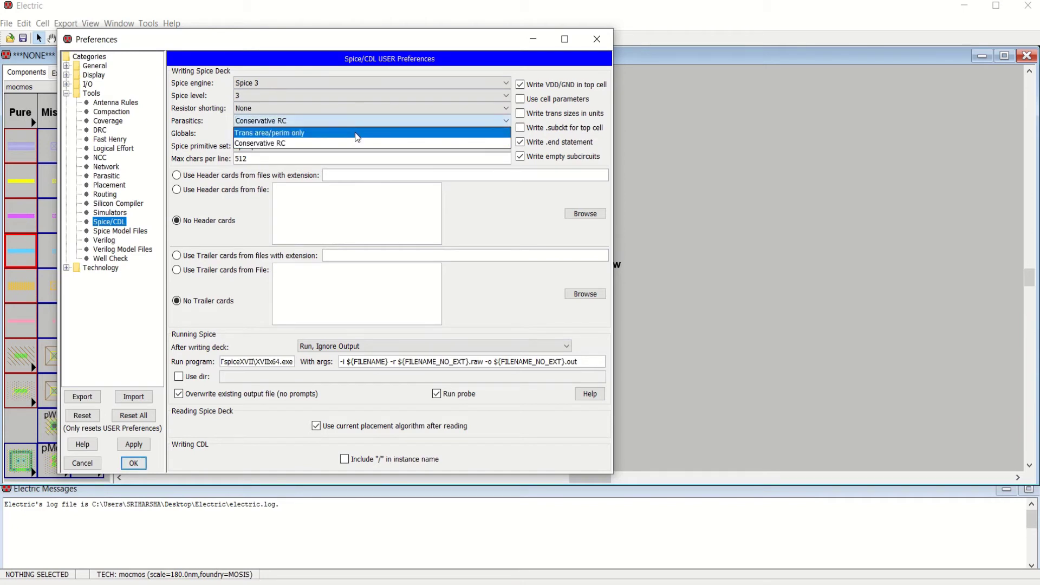
pyautogui.click(357, 134)
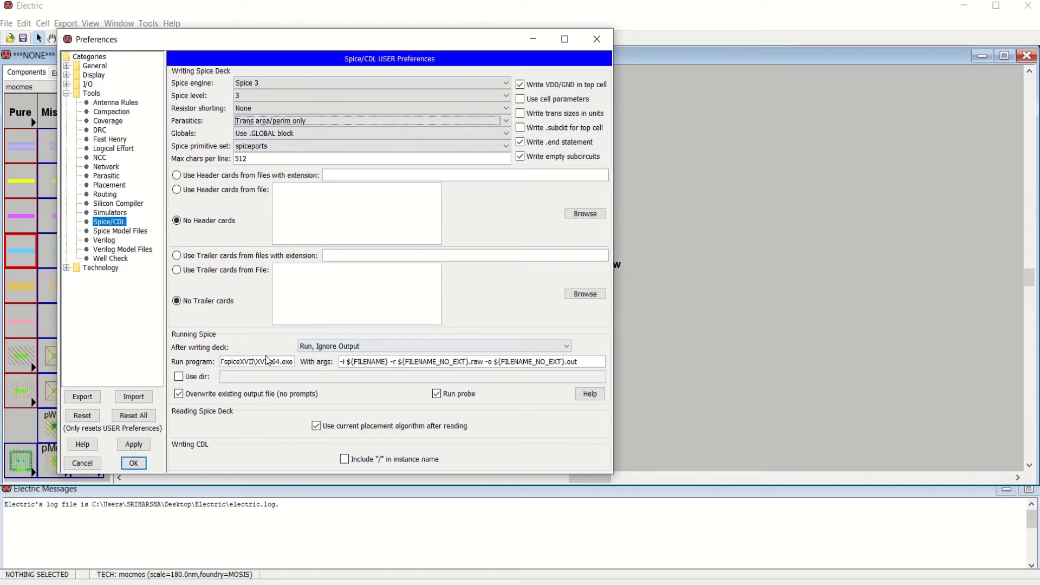
# Keep 'Run, Ignore Output' after writing the deck and select the run program path.
pyautogui.click(382, 348)
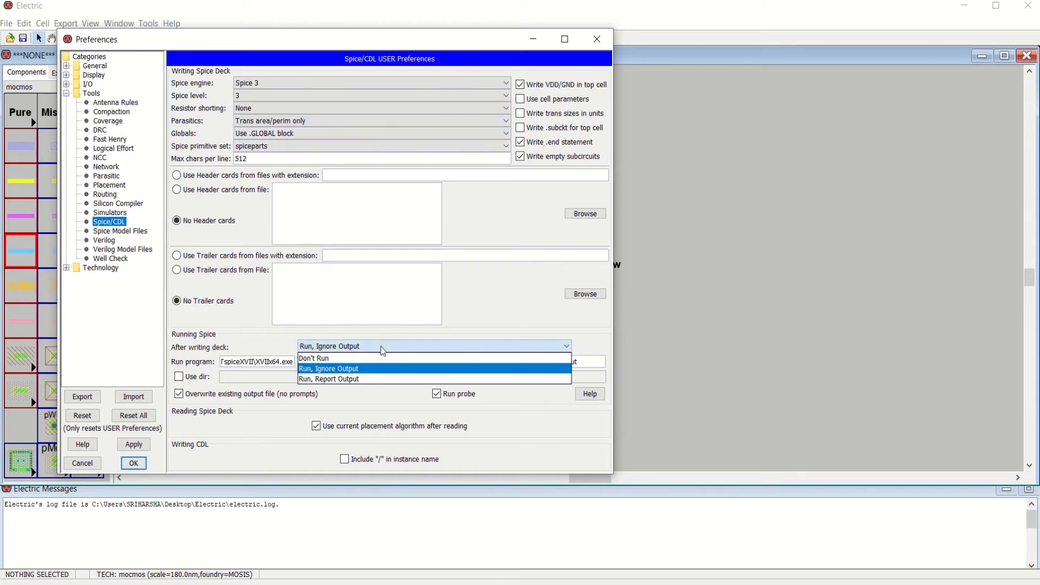
pyautogui.click(361, 370)
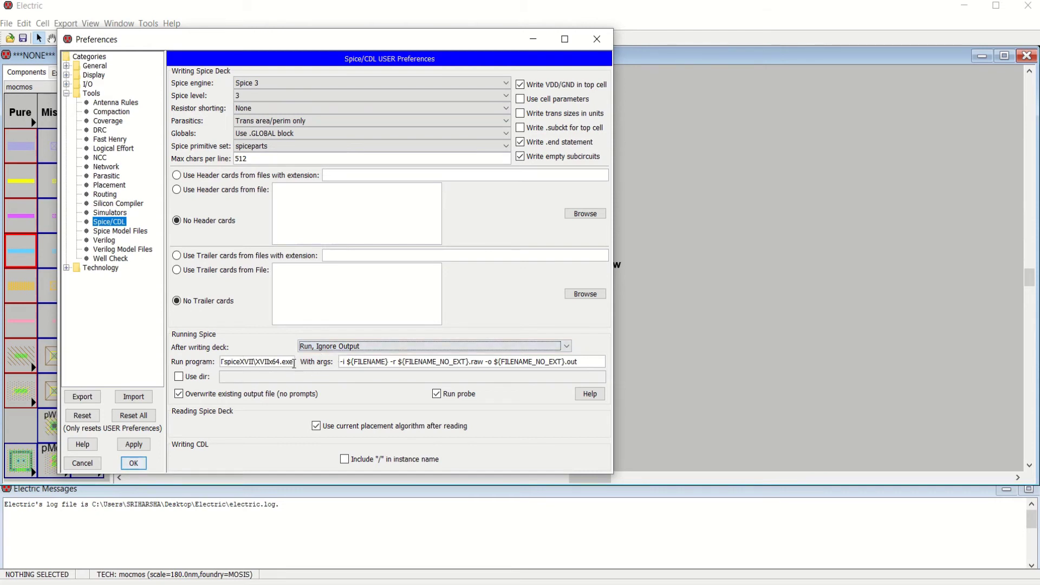
pyautogui.moveTo(293, 363); pyautogui.dragTo(217, 362)
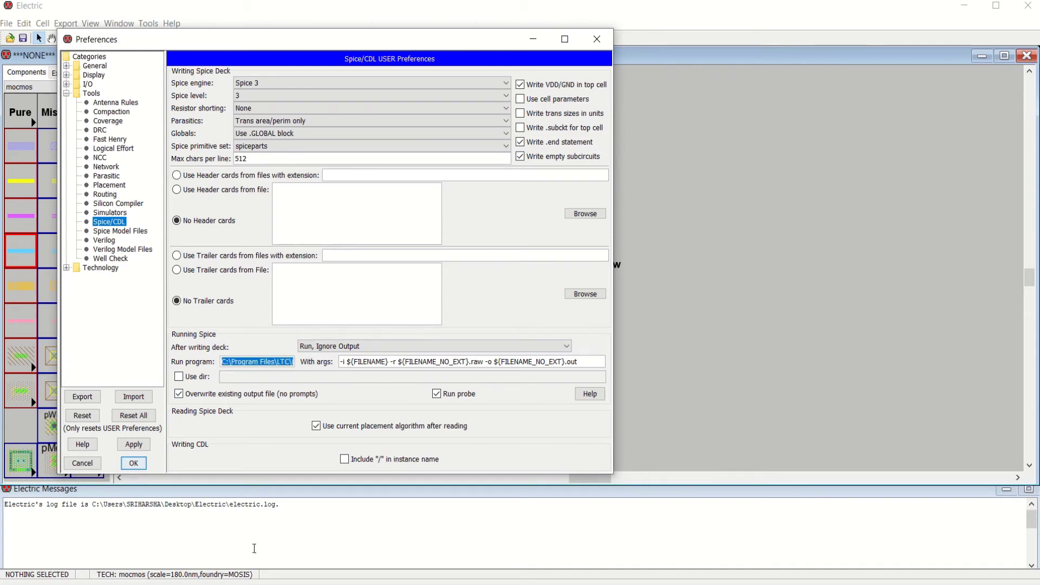
# Check the saved LTspice path, including the LTC folder, in the Notepad notes.
pyautogui.hotkey('alt', 'Tab')
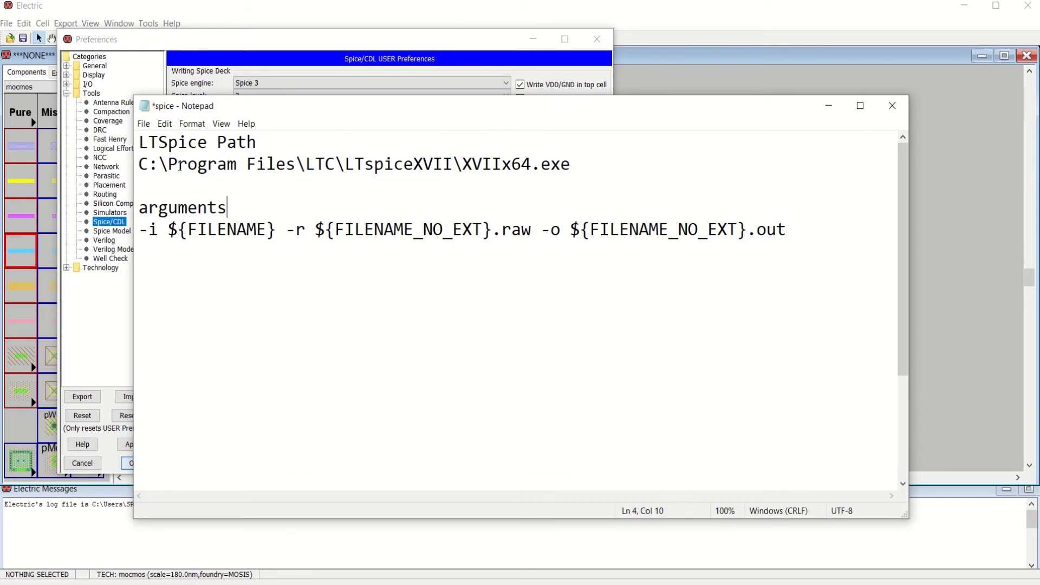
pyautogui.moveTo(141, 164); pyautogui.dragTo(176, 164)
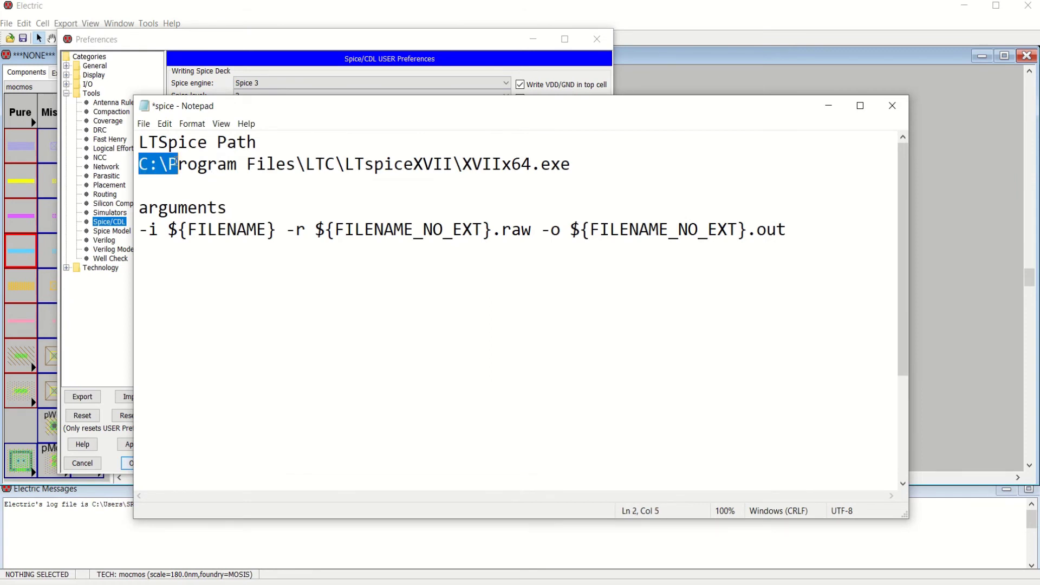
pyautogui.click(210, 176)
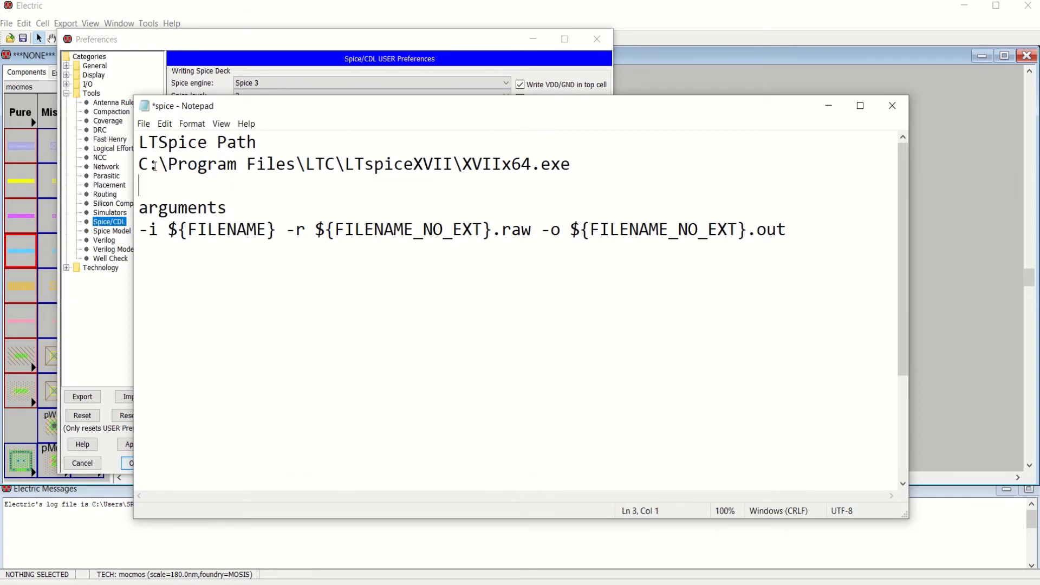
pyautogui.moveTo(169, 164); pyautogui.dragTo(140, 166)
pyautogui.click(315, 164)
# Back in Preferences, keep Spice 3 as engine and select the run arguments string.
pyautogui.click(213, 41)
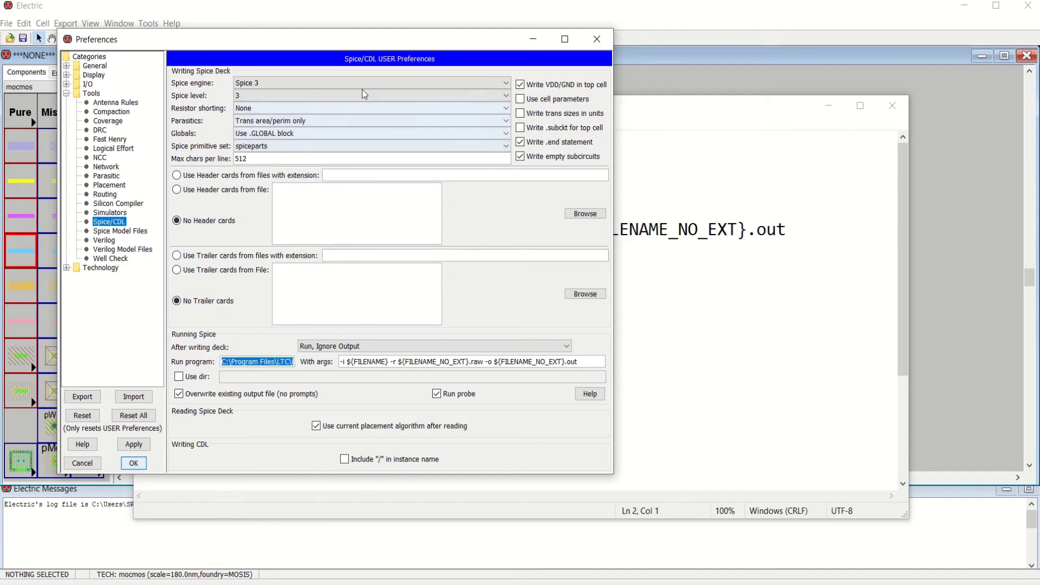
pyautogui.click(349, 82)
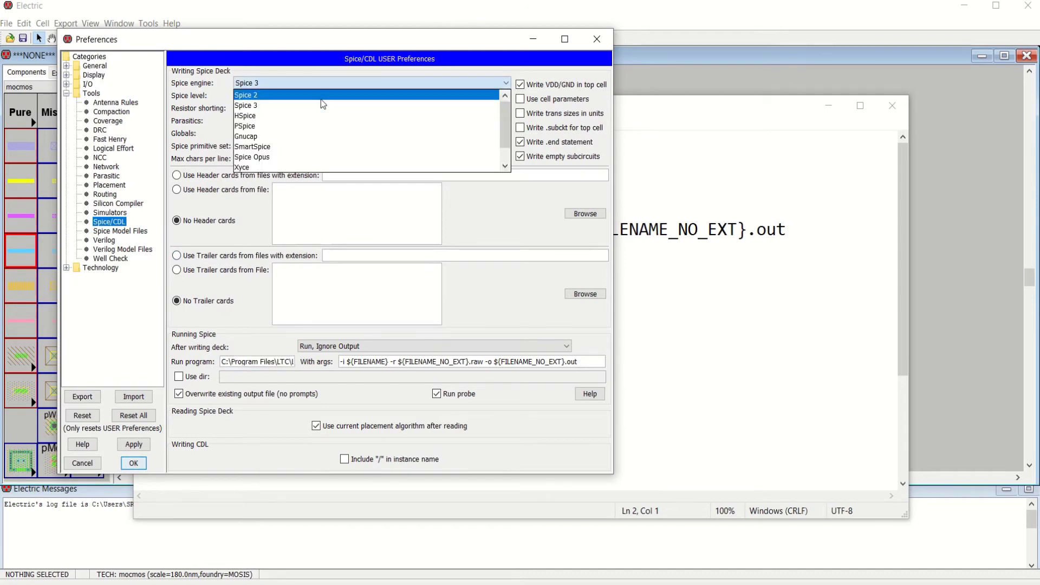
pyautogui.click(287, 105)
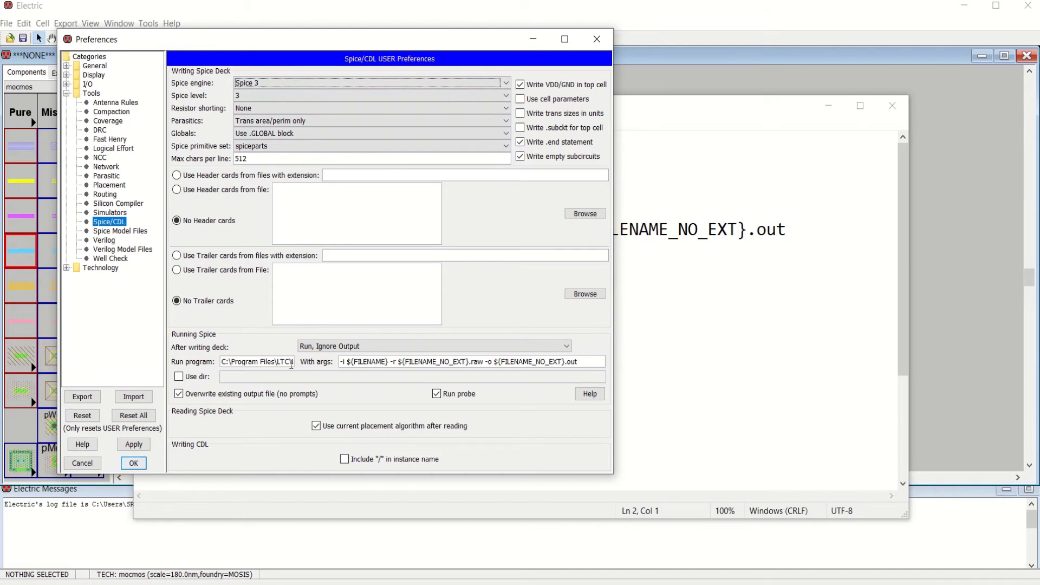
pyautogui.click(292, 363)
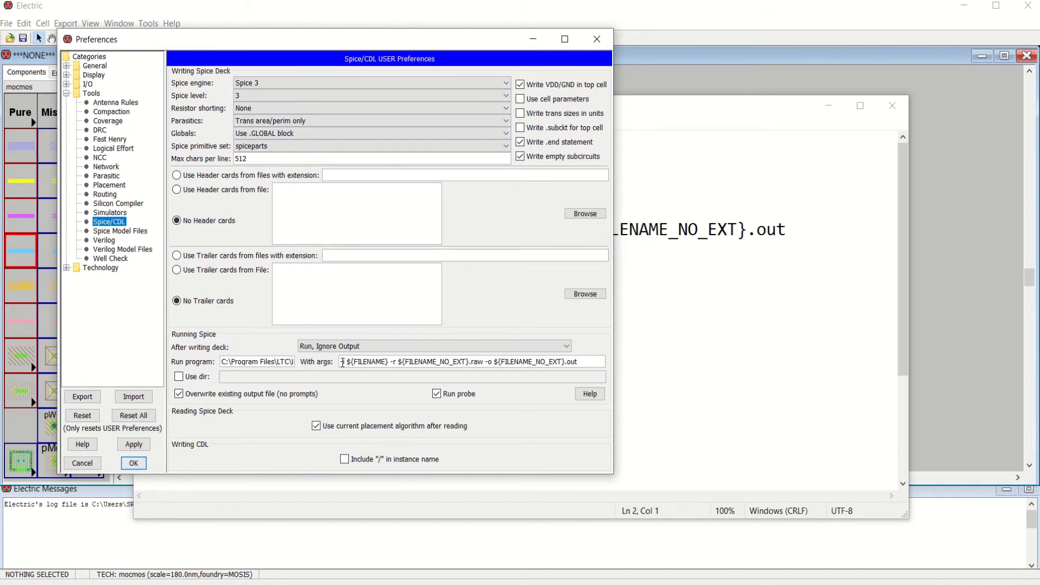
pyautogui.moveTo(341, 362); pyautogui.dragTo(583, 376)
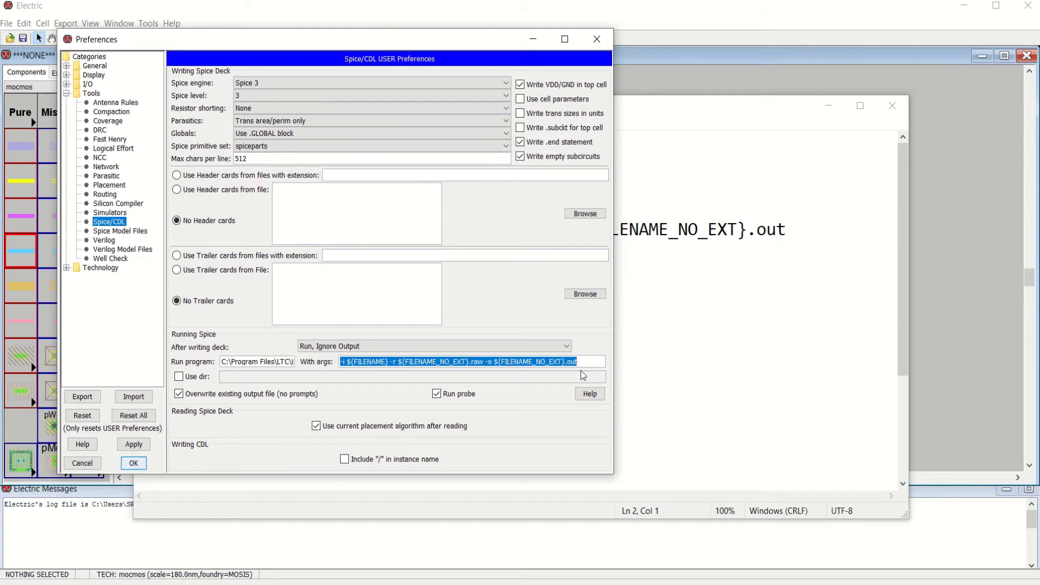
# Compare the saved arguments line against Electric's -i, .raw and .out arguments.
pyautogui.click(724, 356)
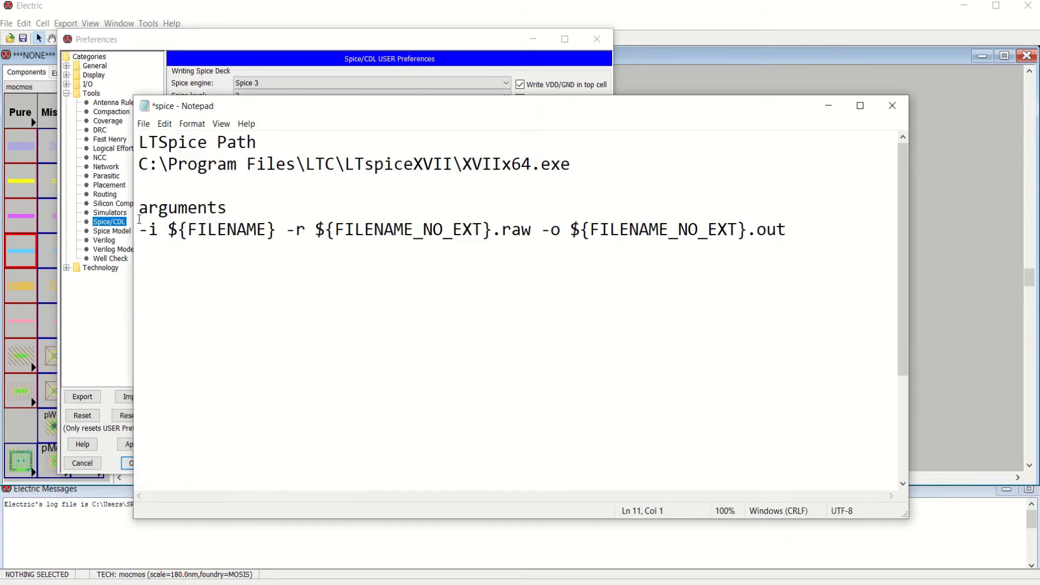
pyautogui.moveTo(139, 222); pyautogui.dragTo(796, 223)
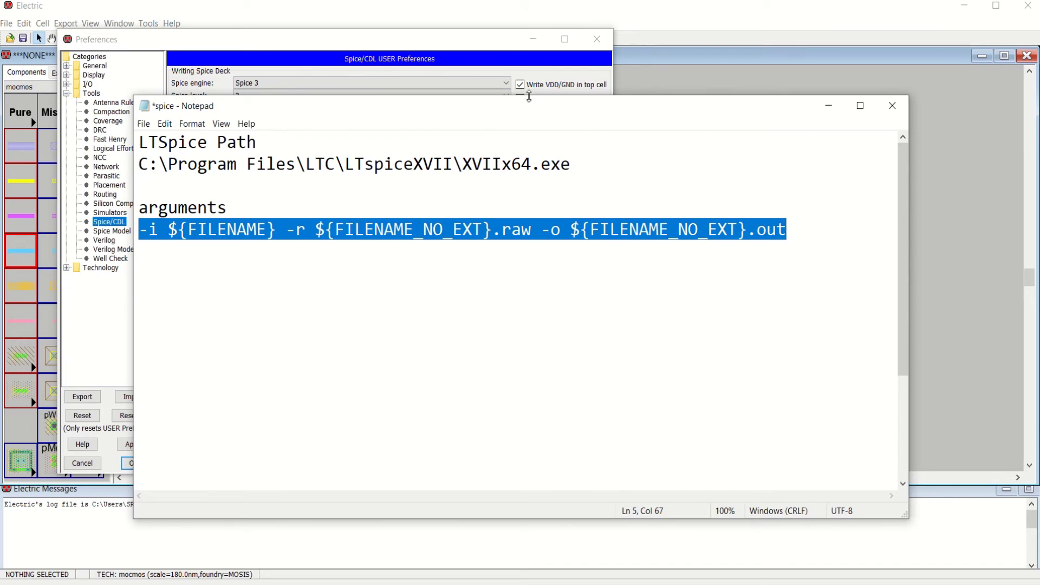
pyautogui.click(469, 42)
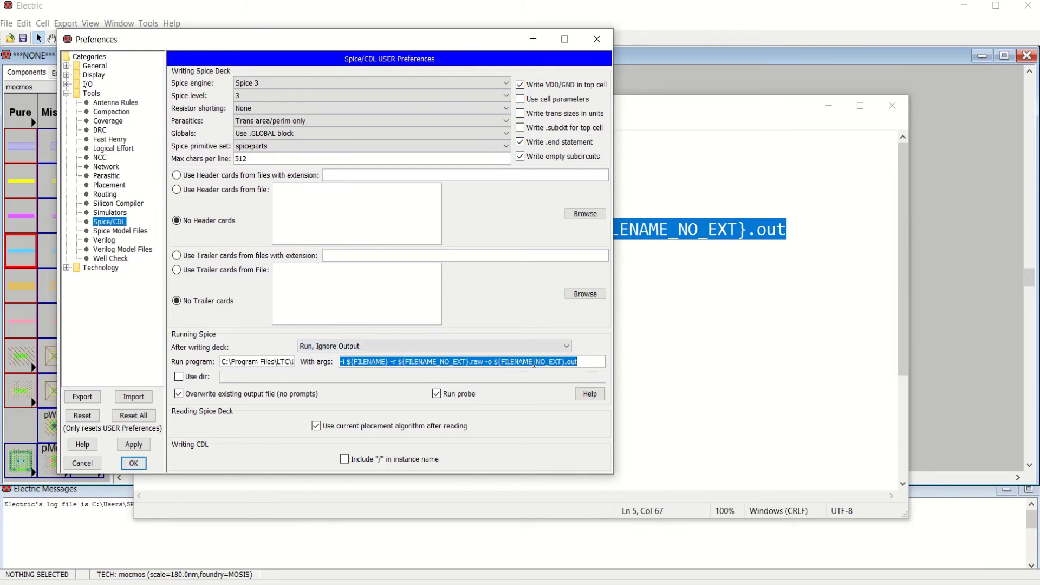
pyautogui.press('End')
pyautogui.keyDown('shift'); pyautogui.click(474, 361); pyautogui.keyUp('shift')
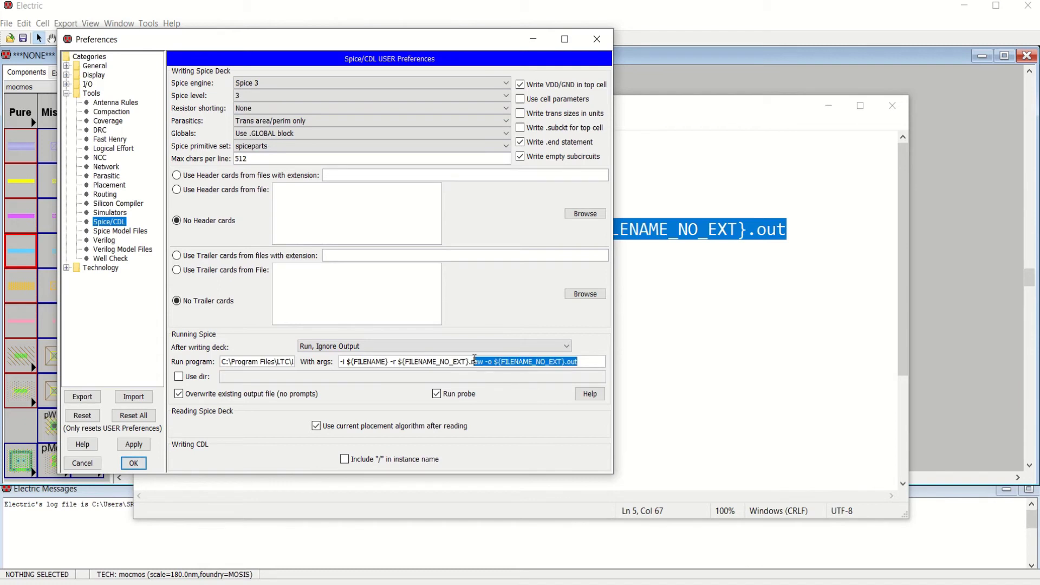
pyautogui.moveTo(469, 361); pyautogui.dragTo(482, 361)
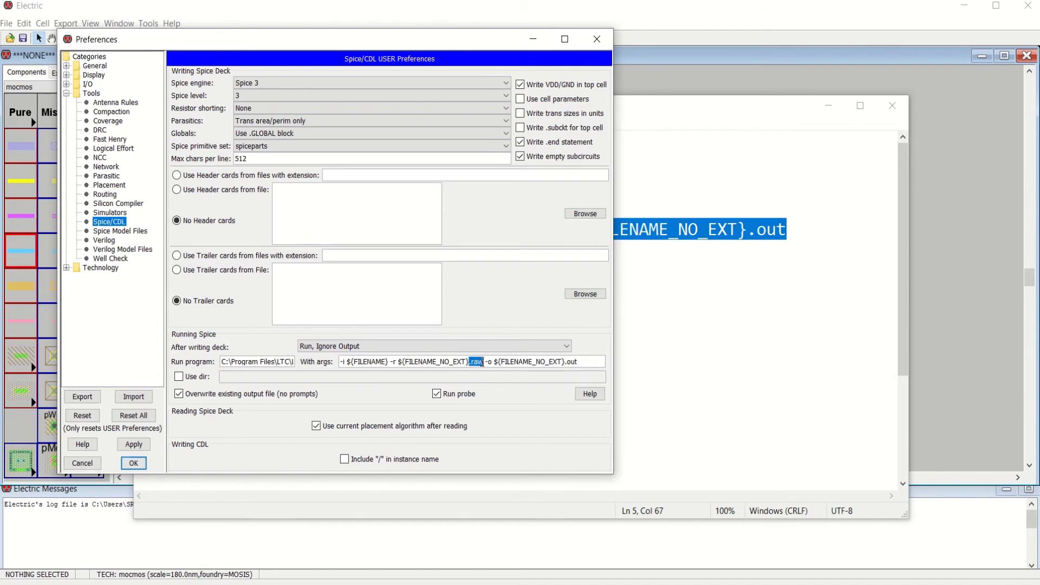
pyautogui.moveTo(565, 361); pyautogui.dragTo(578, 362)
pyautogui.doubleClick(343, 362)
pyautogui.click(474, 363)
# Visit Well Check preferences with P-Well connected to Ground, then expand the Technology categories.
pyautogui.click(111, 260)
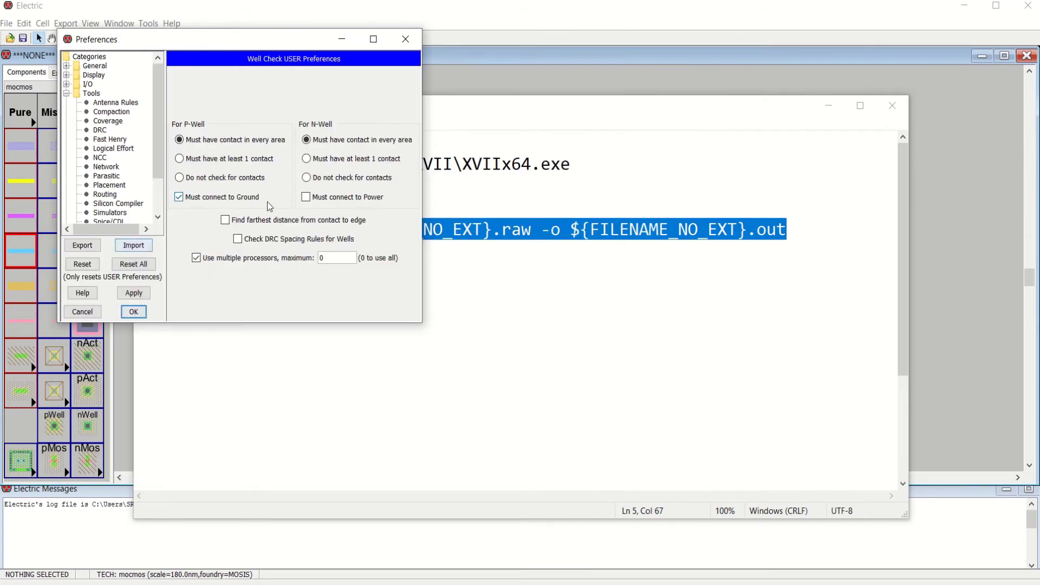
pyautogui.click(179, 198)
pyautogui.moveTo(421, 319); pyautogui.dragTo(501, 439)
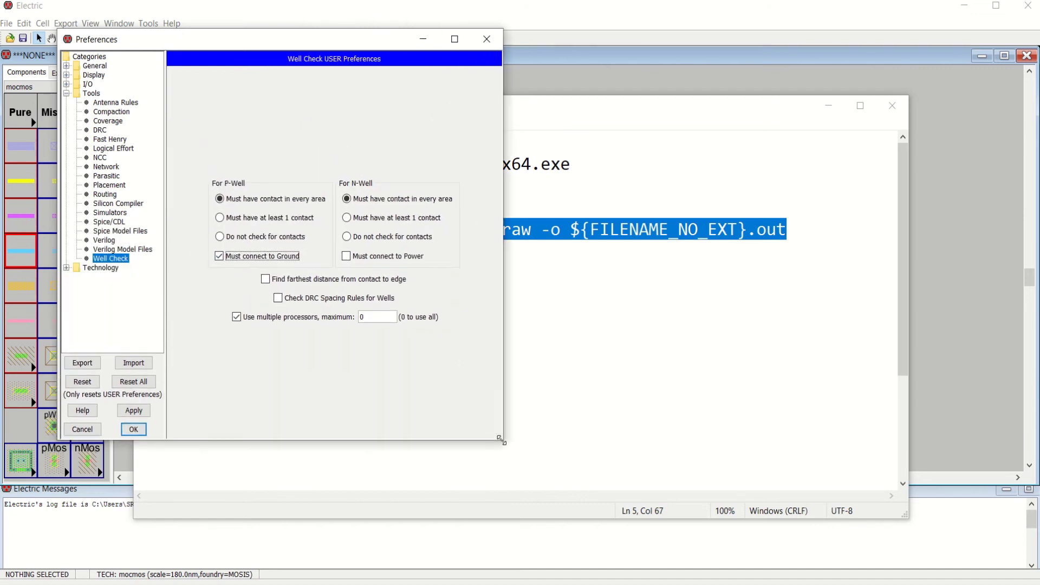
pyautogui.click(67, 94)
pyautogui.click(67, 102)
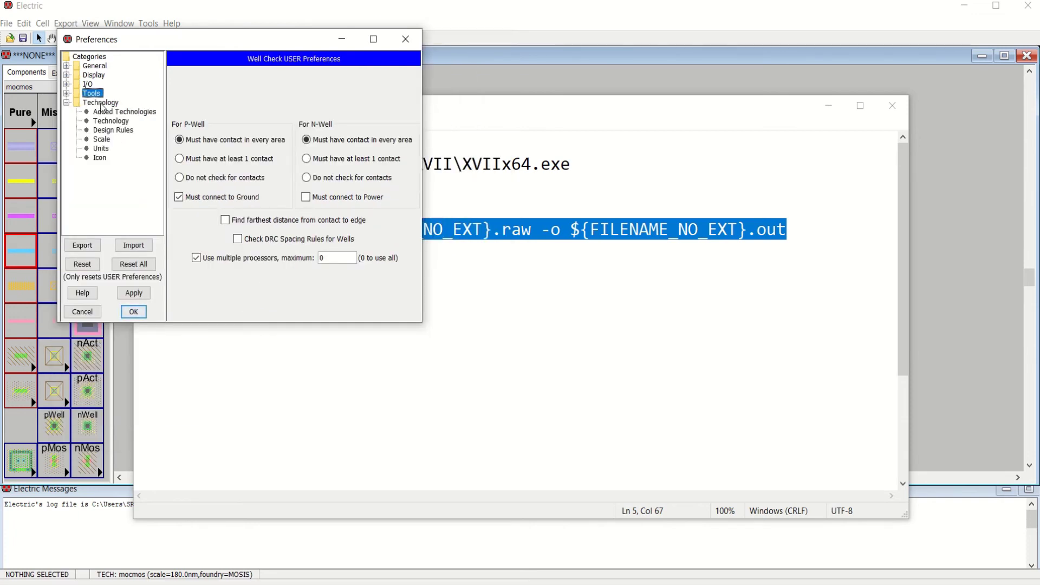
pyautogui.click(111, 122)
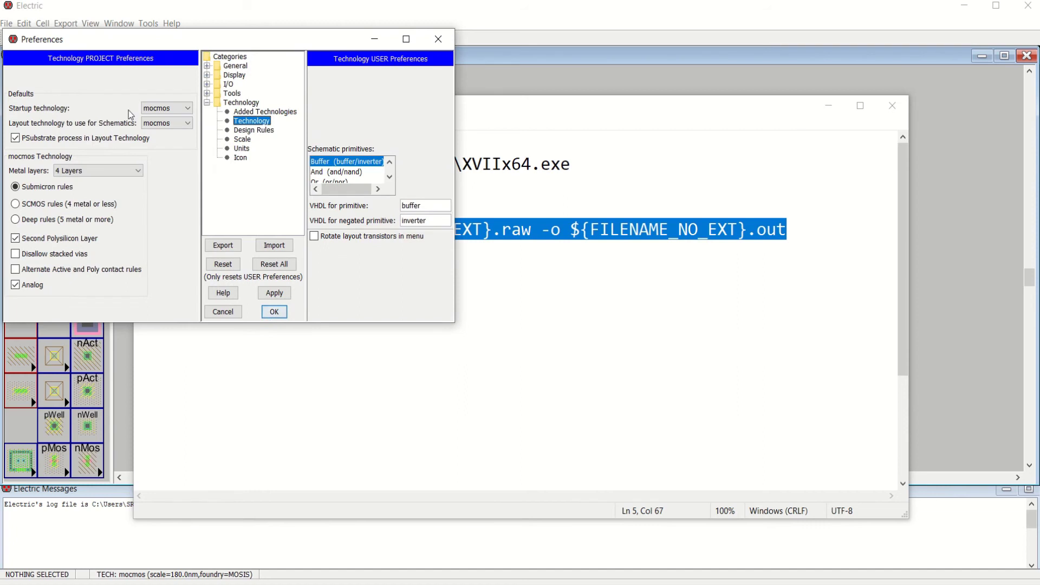
pyautogui.moveTo(182, 43); pyautogui.dragTo(295, 43)
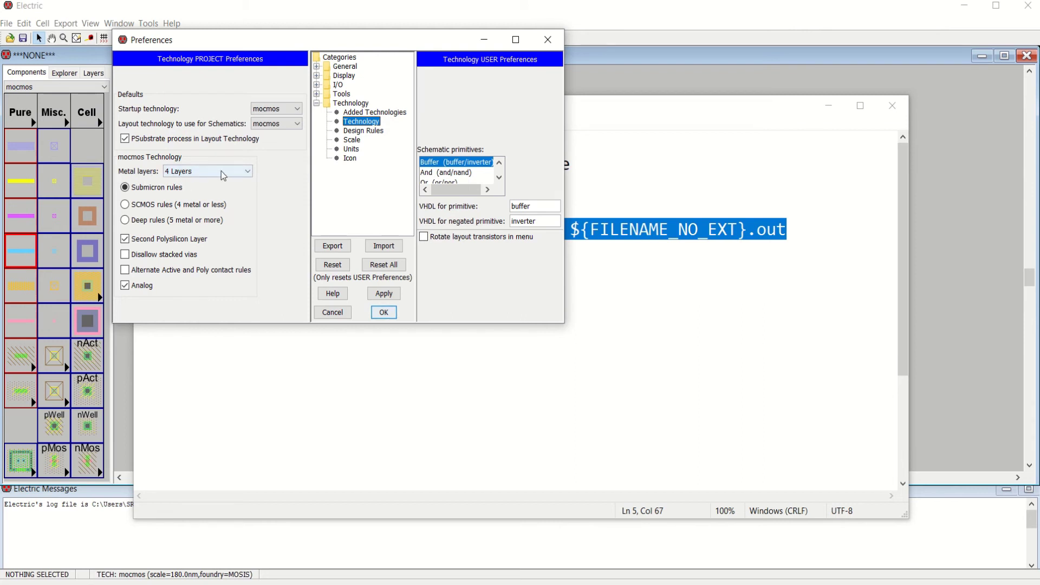
pyautogui.click(248, 172)
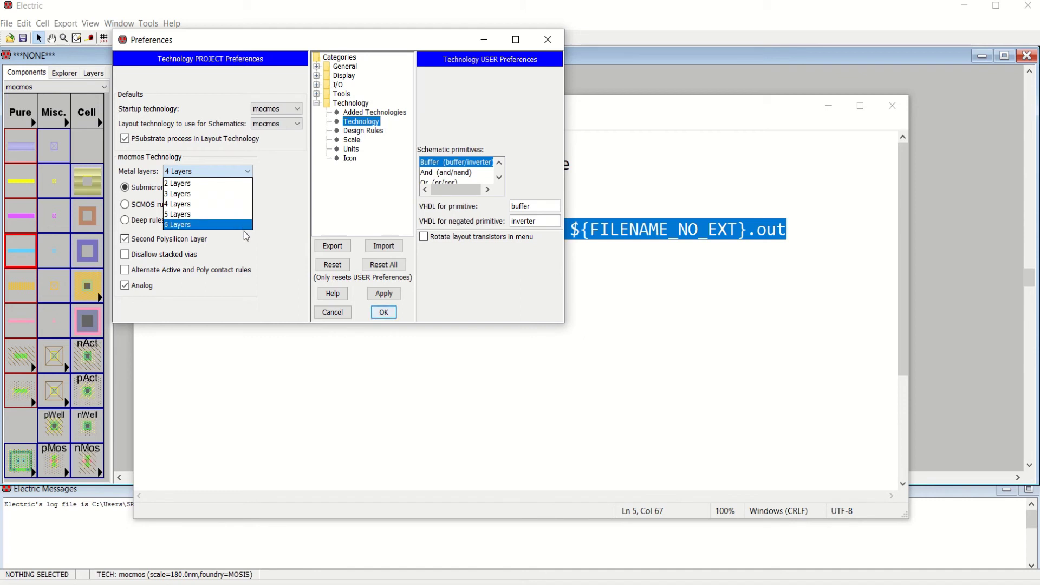
pyautogui.click(264, 251)
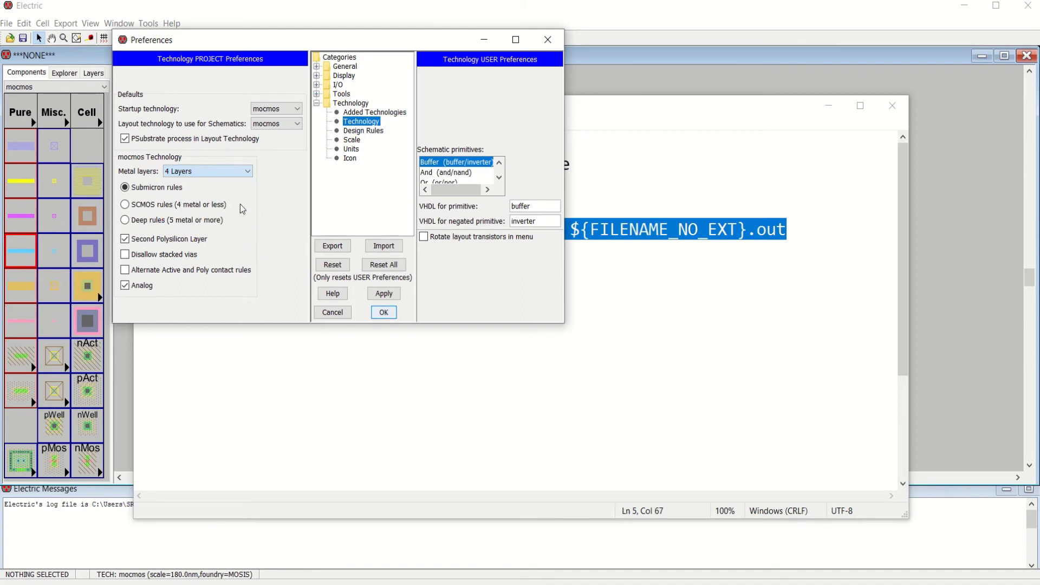
pyautogui.click(126, 287)
# Confirm the mocmos Technology scale of 180.0 nm, apply it, and OK the Preferences dialog.
pyautogui.click(350, 141)
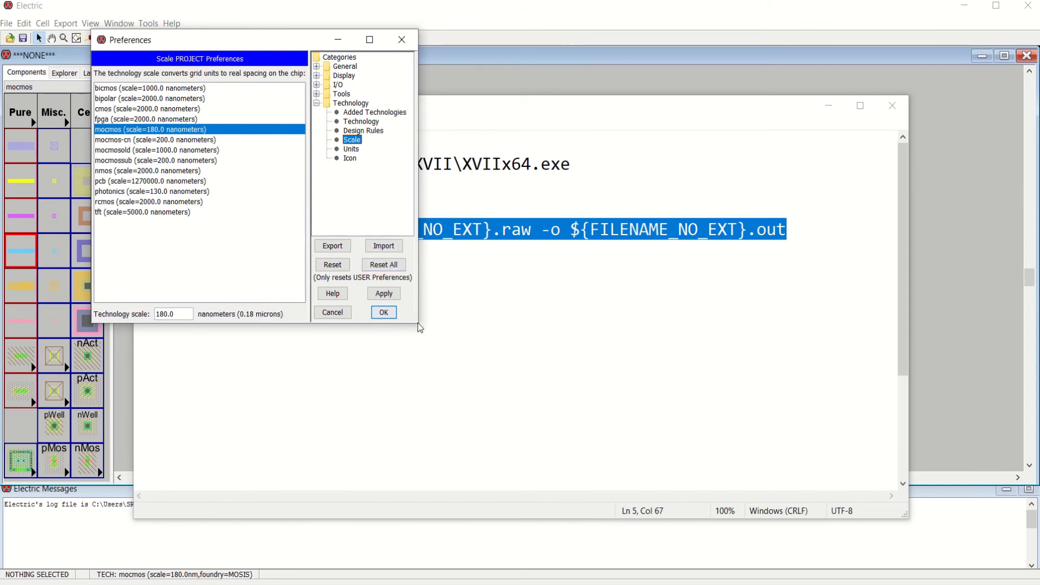
pyautogui.moveTo(414, 326); pyautogui.dragTo(524, 438)
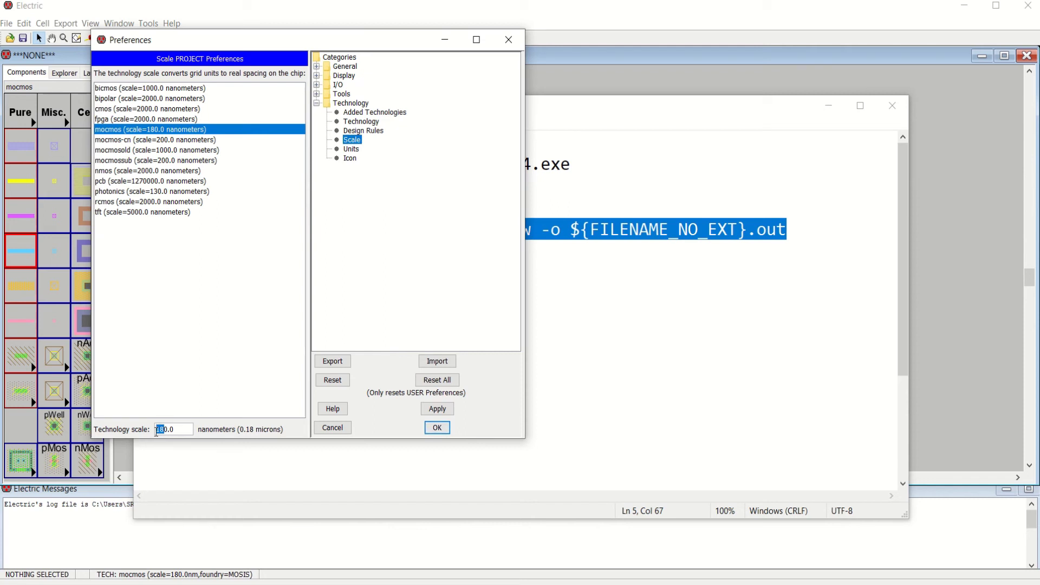
pyautogui.click(167, 430)
pyautogui.moveTo(167, 429); pyautogui.dragTo(157, 430)
pyautogui.click(446, 410)
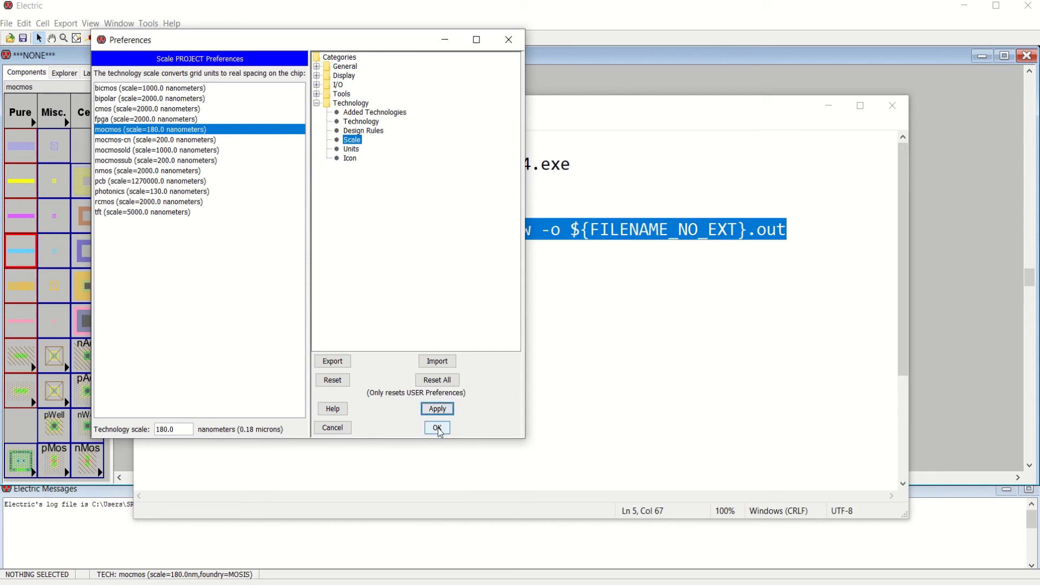
pyautogui.click(438, 428)
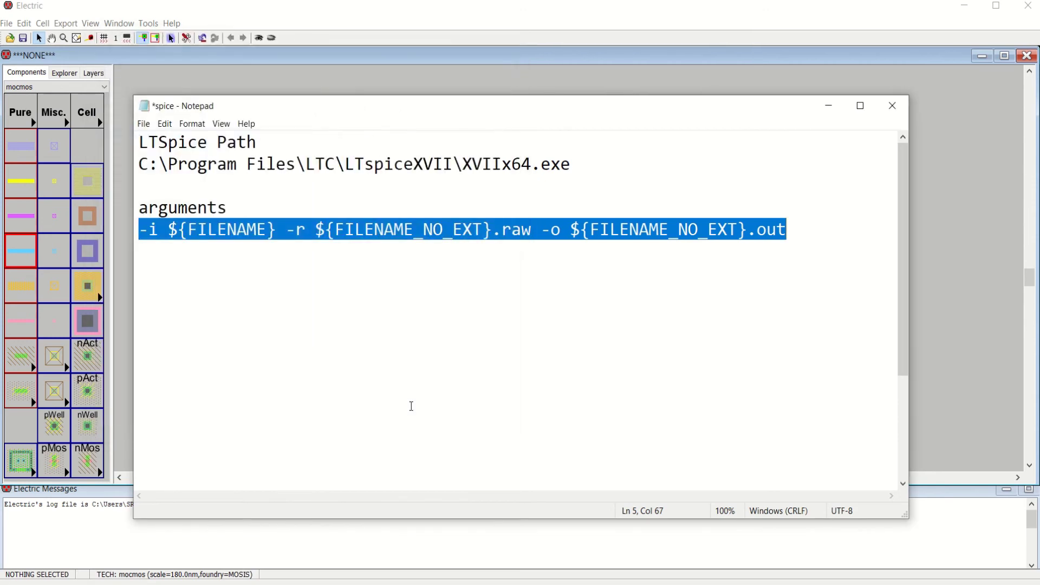
# Apply the White Background Colors scheme from Window > Color Schemes to the editor.
pyautogui.click(828, 106)
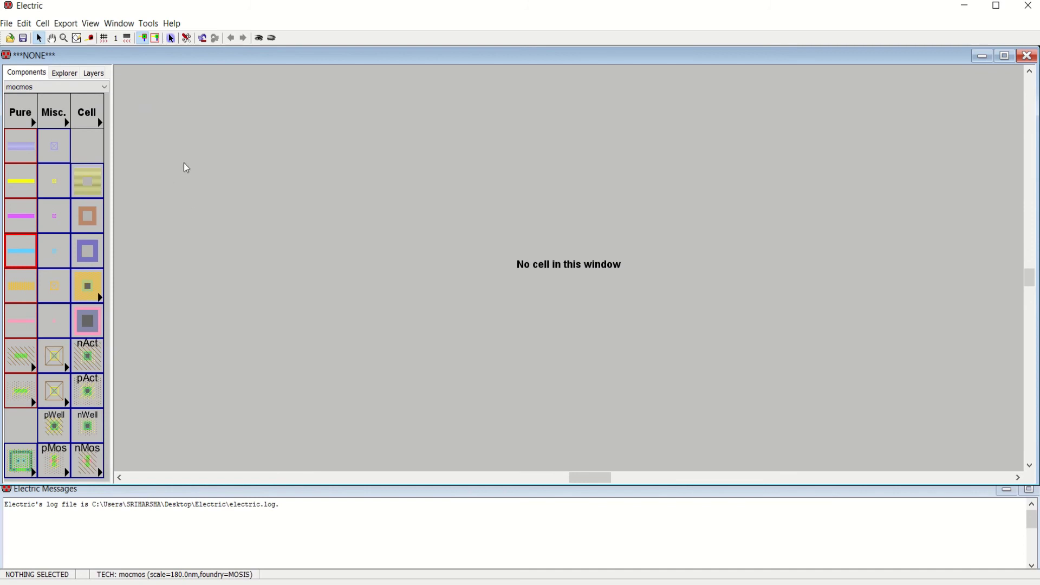
pyautogui.click(119, 24)
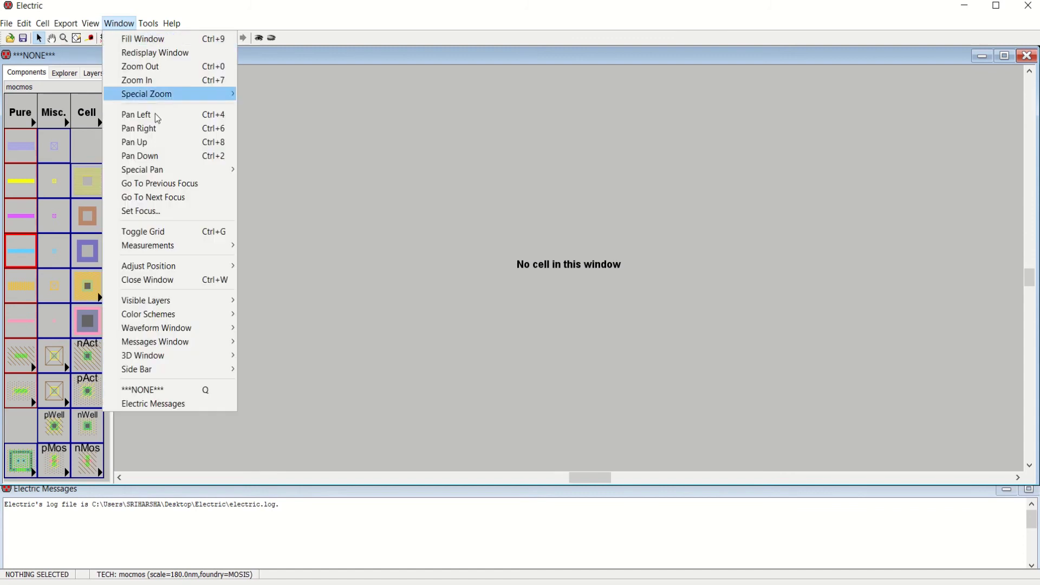
pyautogui.moveTo(192, 358)
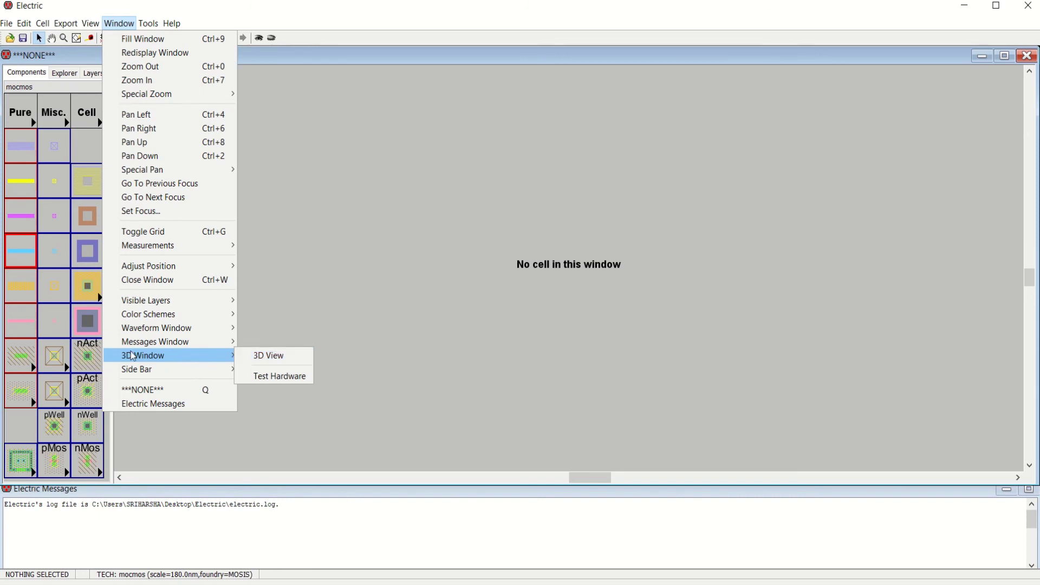
pyautogui.click(397, 152)
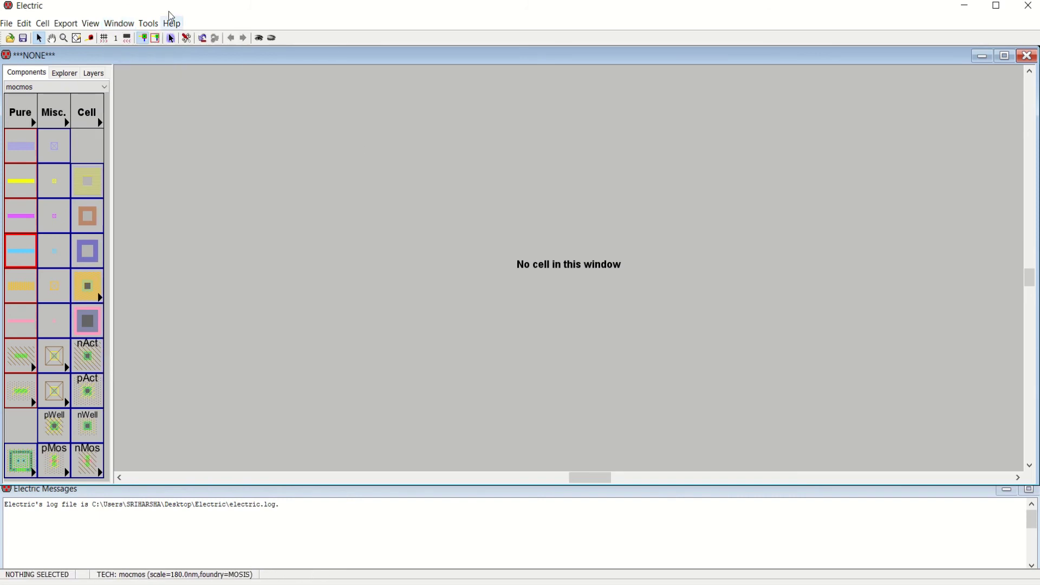
pyautogui.click(127, 27)
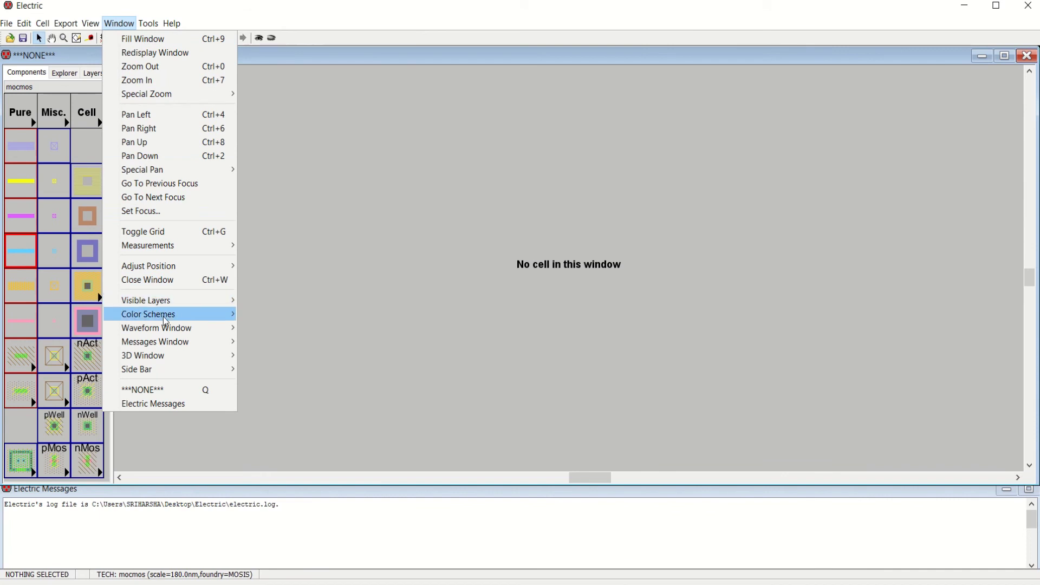
pyautogui.moveTo(169, 320)
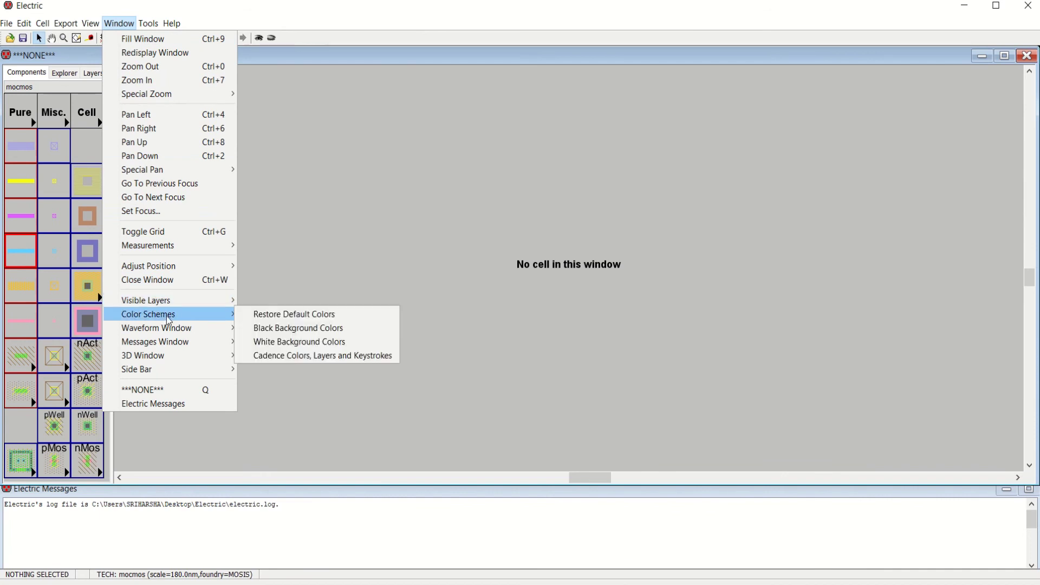
pyautogui.click(321, 343)
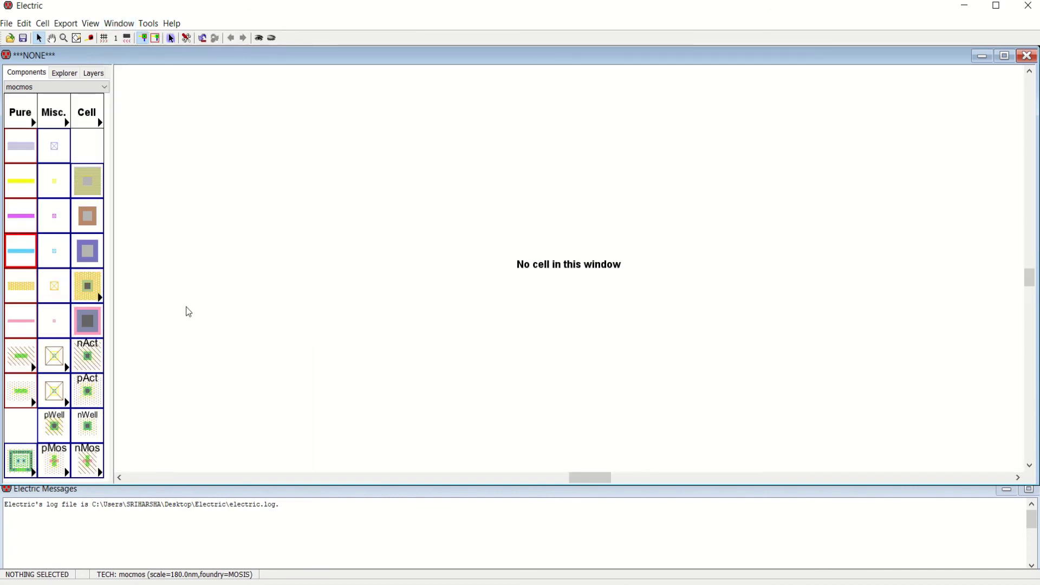
# Create the layout cell 'ddd' and place a Metal-1-Polysilicon-1 contact left of centre.
pyautogui.click(93, 330)
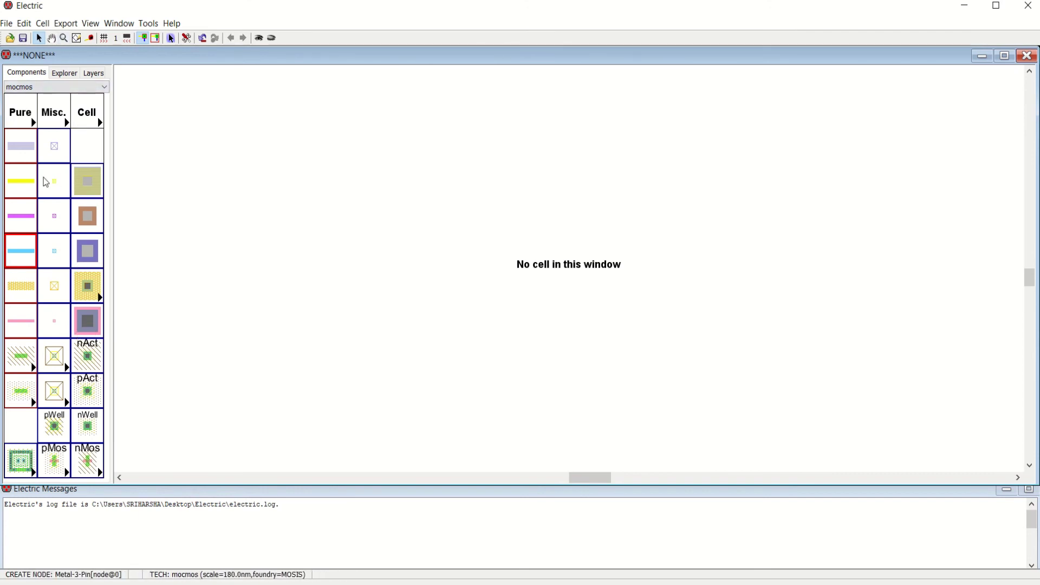
pyautogui.click(42, 24)
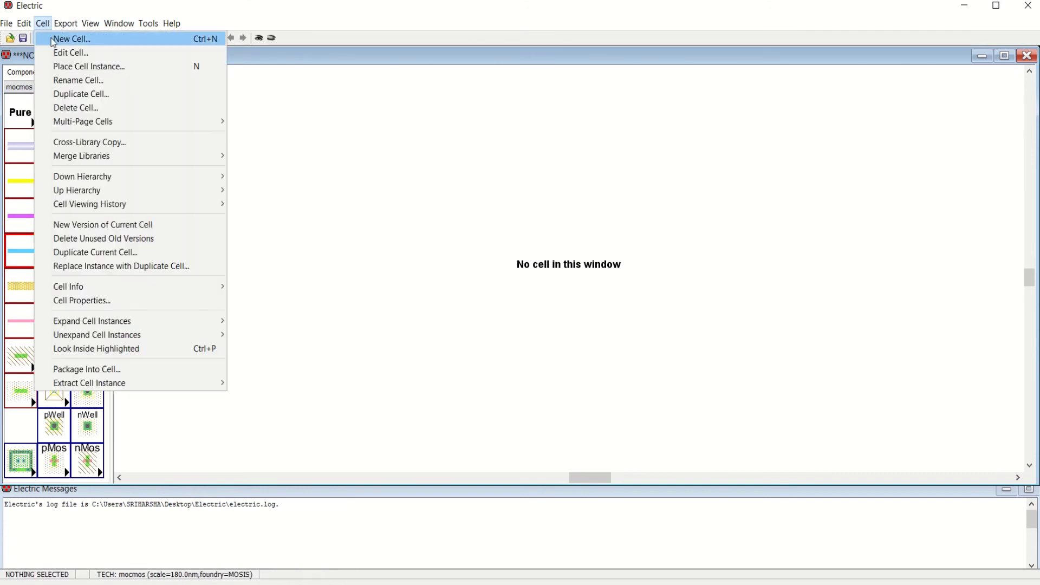
pyautogui.click(52, 38)
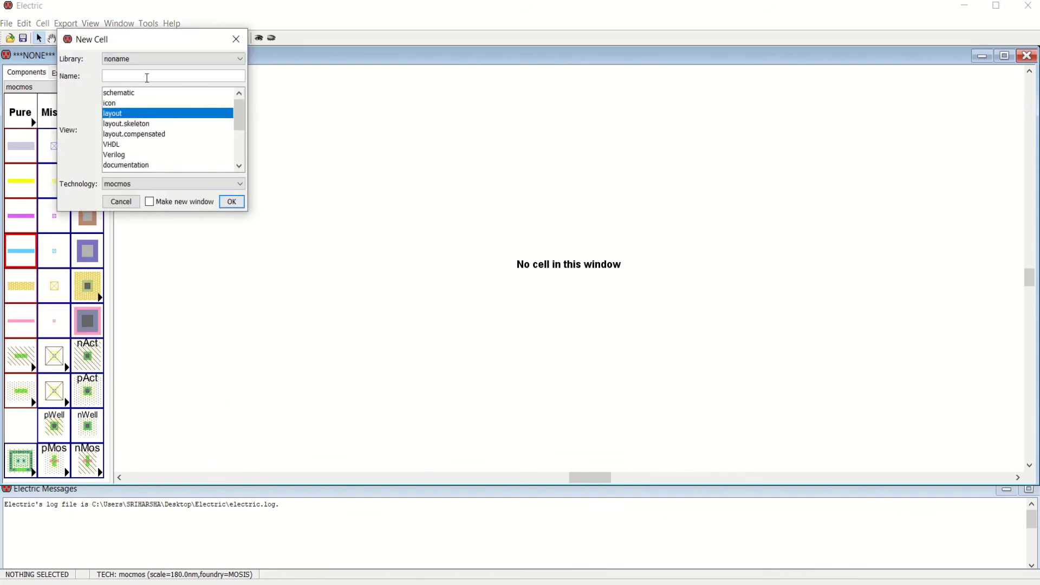
pyautogui.write('ddd')
pyautogui.click(227, 203)
pyautogui.click(87, 321)
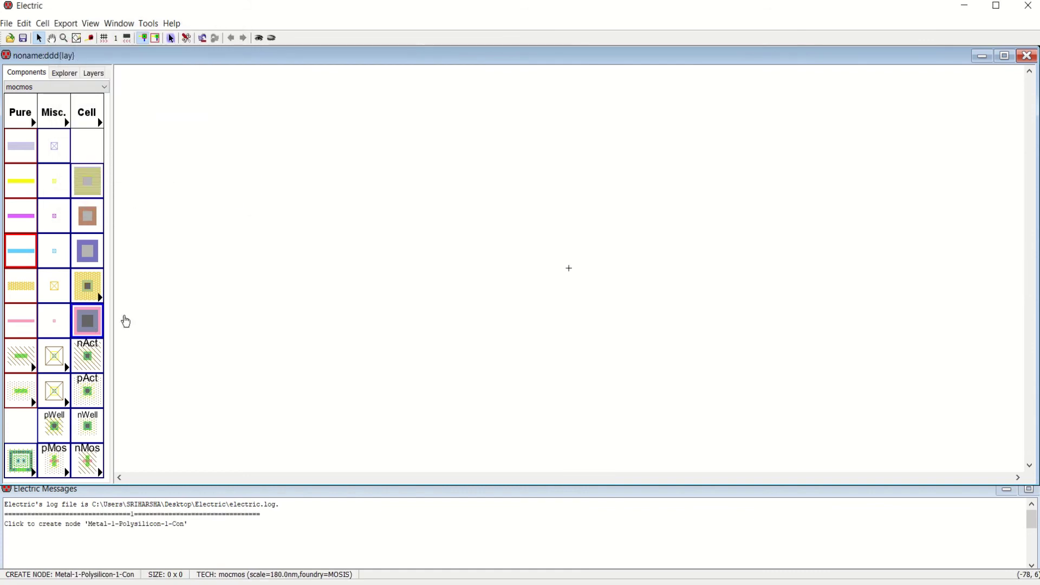
pyautogui.click(324, 298)
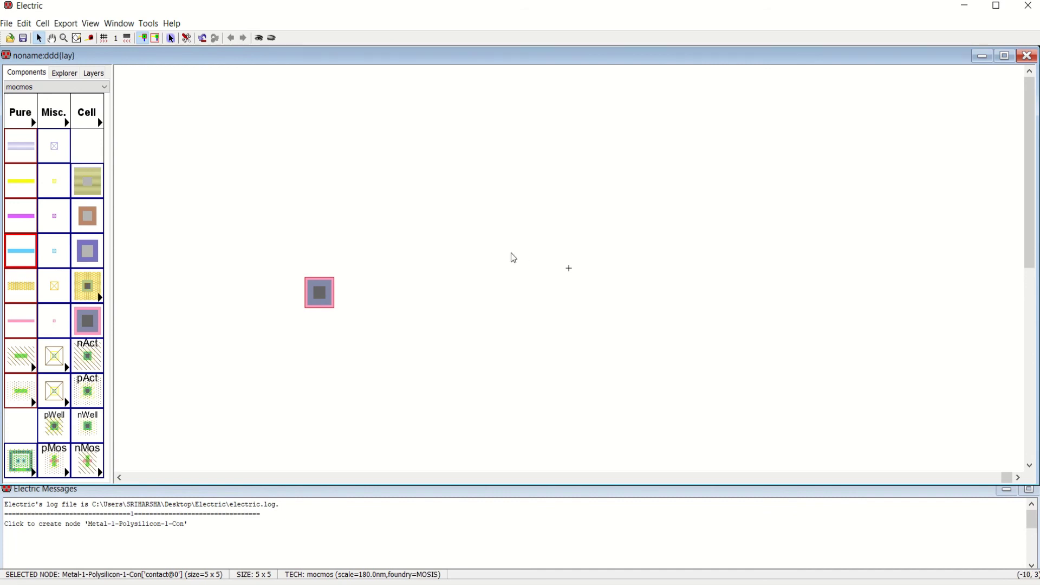
# Open a 3D view of the contact, then rotate, maximize and zoom it to inspect its layer stack.
pyautogui.click(120, 26)
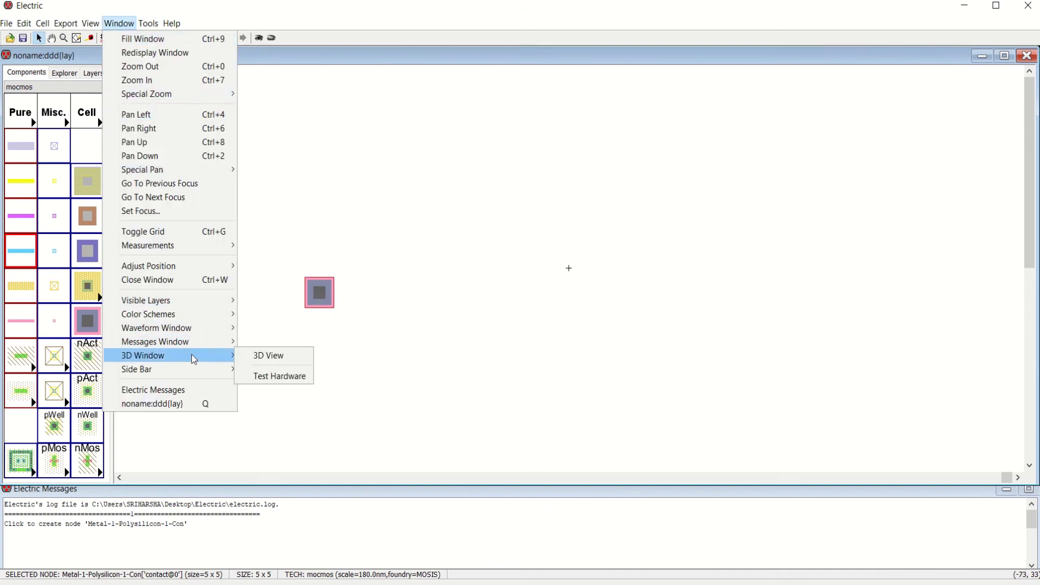
pyautogui.click(271, 358)
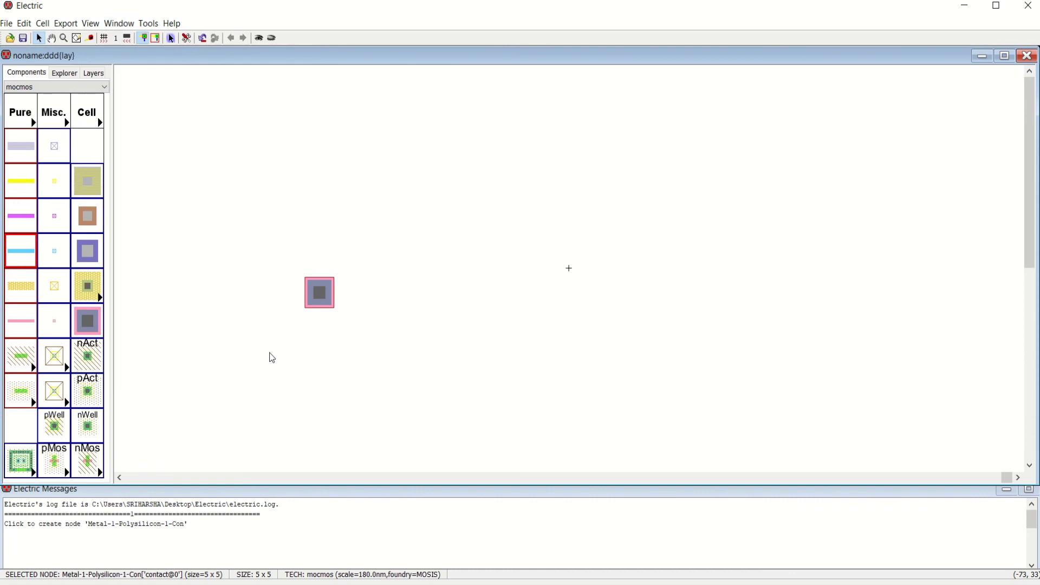
pyautogui.moveTo(476, 327); pyautogui.dragTo(501, 257)
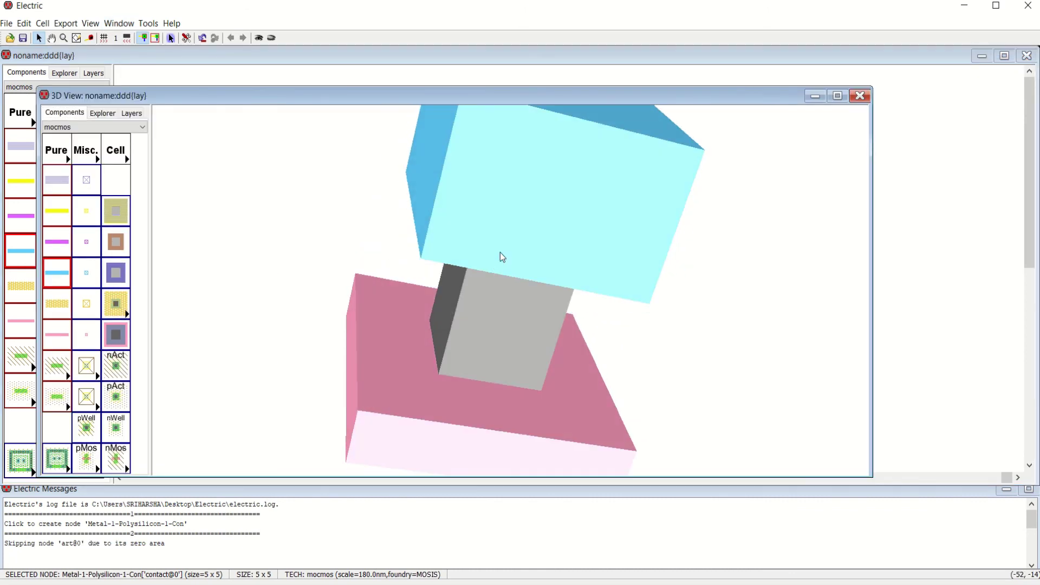
pyautogui.moveTo(540, 142); pyautogui.dragTo(526, 167)
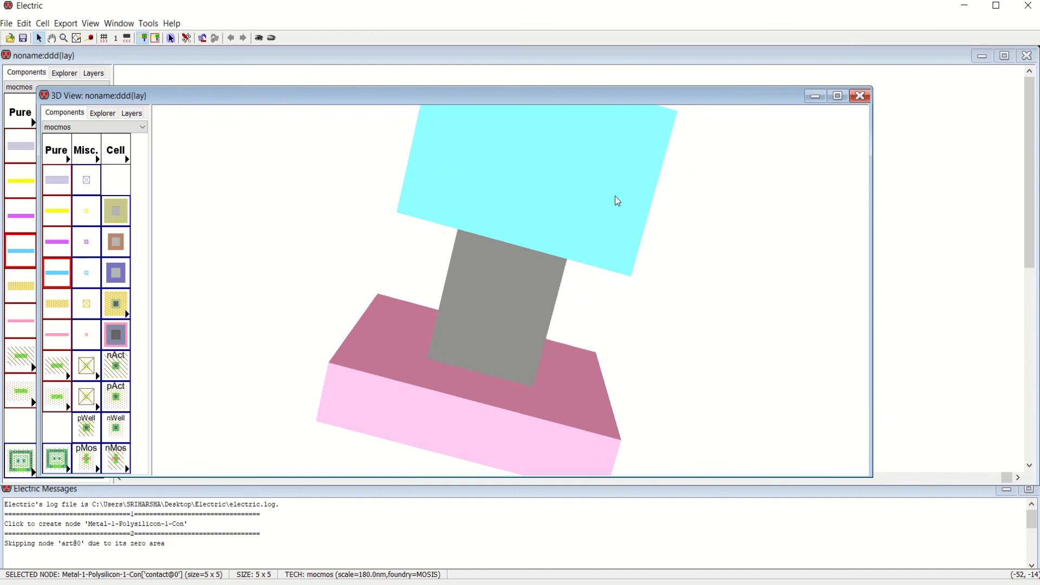
pyautogui.click(838, 95)
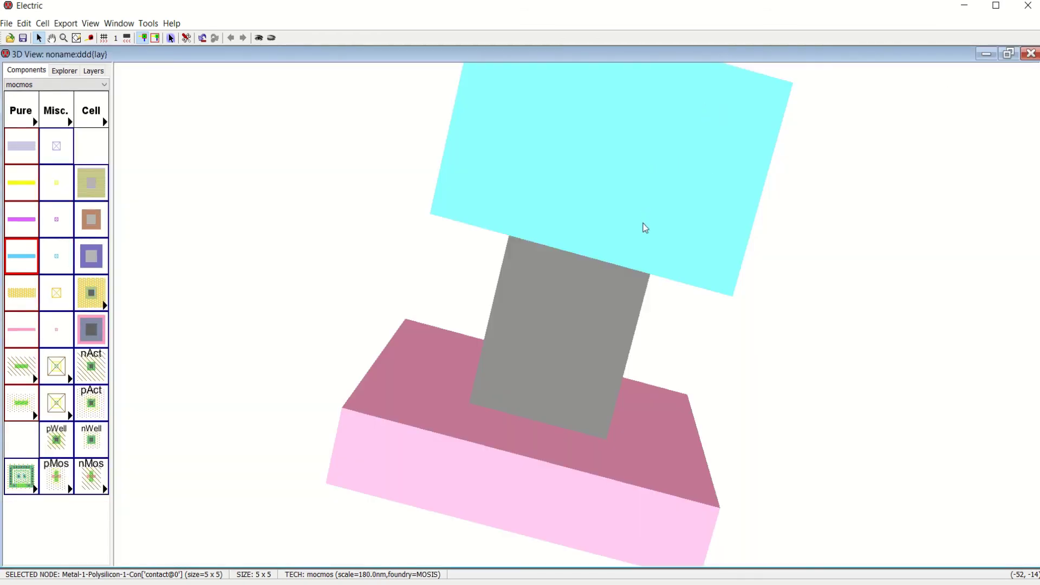
pyautogui.scroll(5, 643, 223)
pyautogui.scroll(-6, 642, 223)
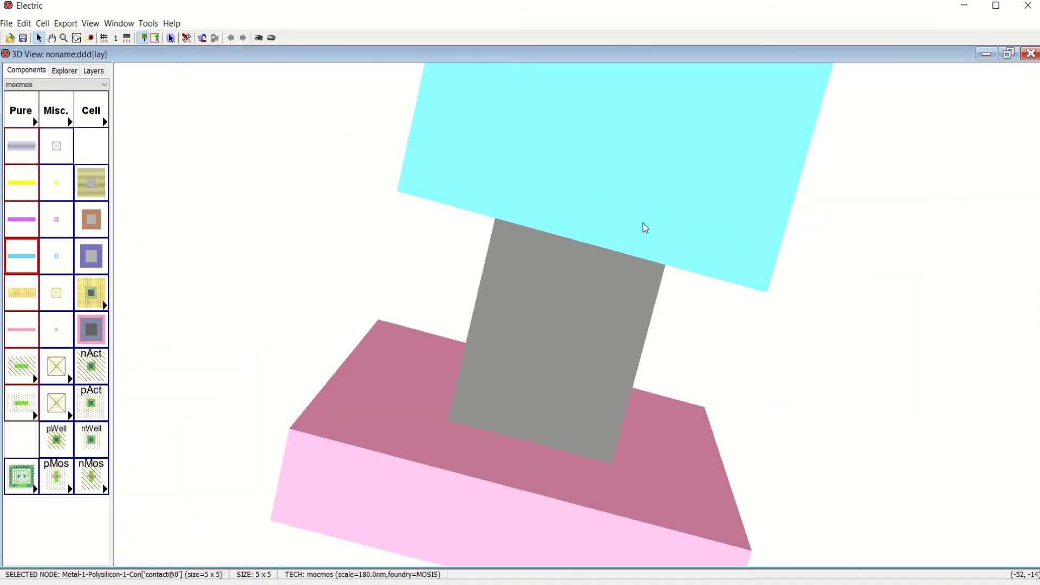
pyautogui.scroll(-2, 643, 223)
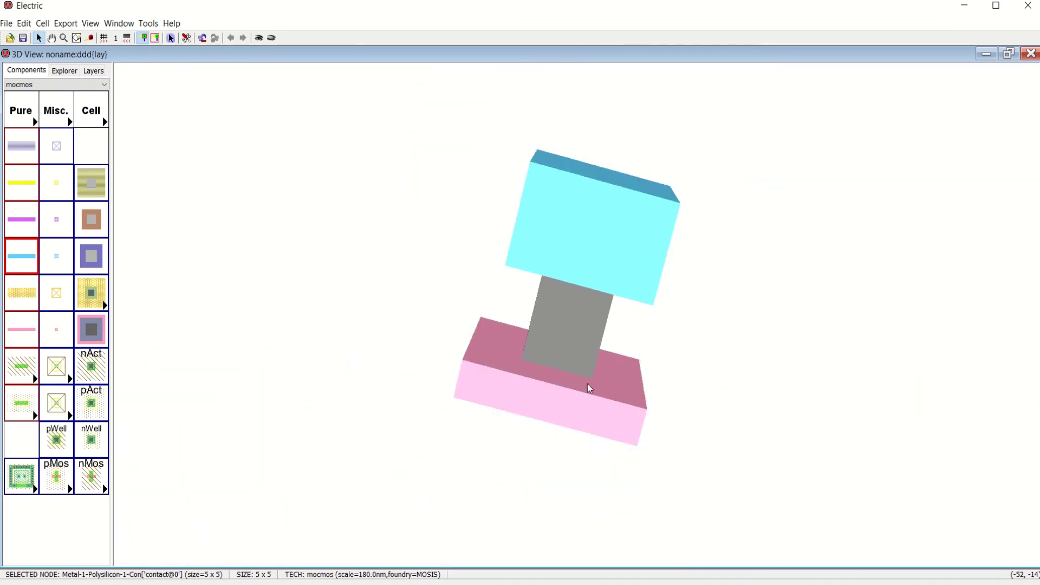
# Restore the 3D window to a smaller size and bring the ddd layout back to the front.
pyautogui.click(1009, 53)
pyautogui.moveTo(443, 99)
pyautogui.mouseDown()
pyautogui.moveTo(485, 87)
pyautogui.moveTo(428, 87)
pyautogui.mouseUp()
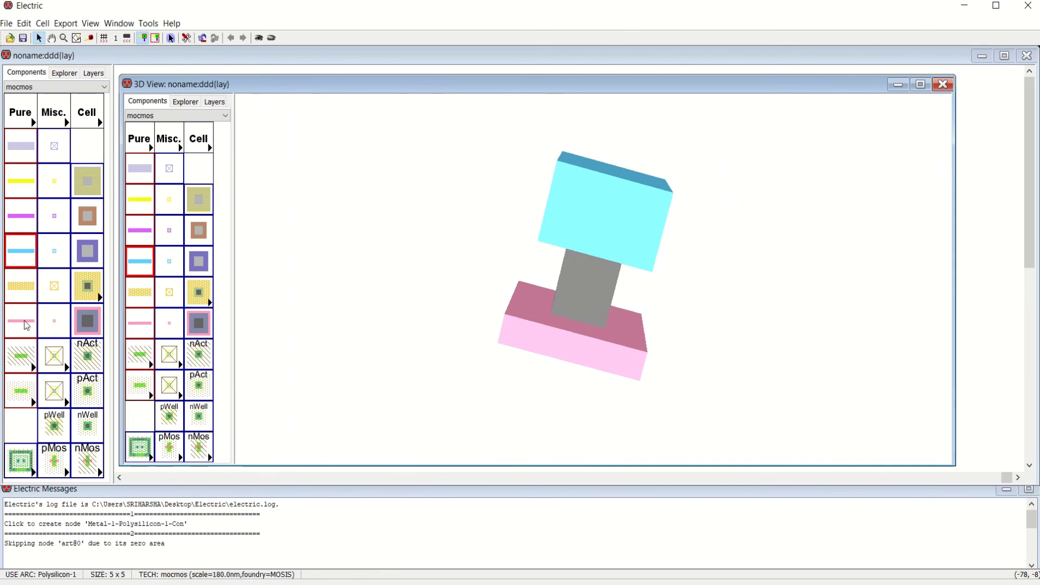
pyautogui.click(21, 251)
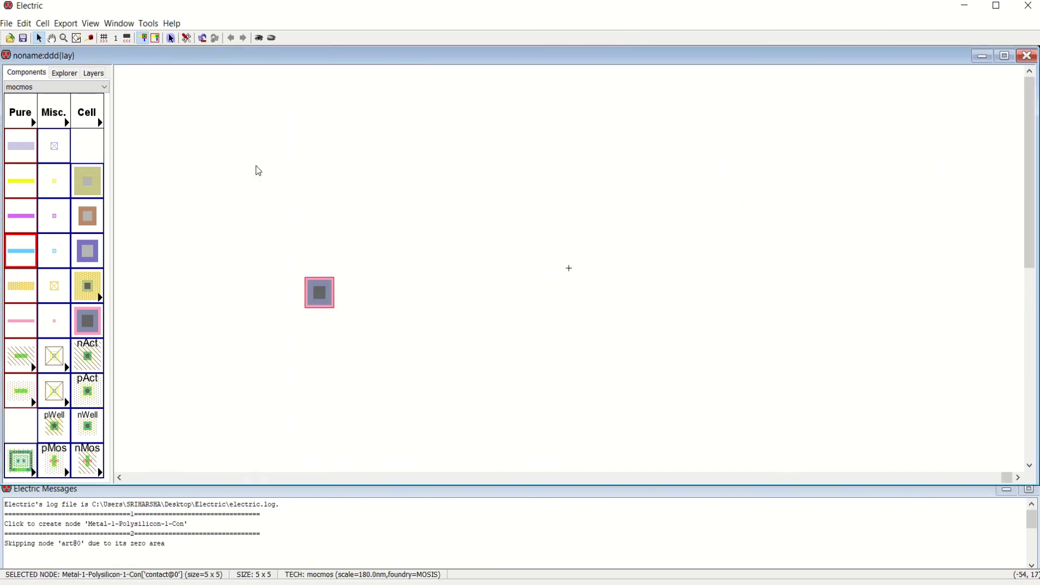
# Place a Metal-1-Metal-2 contact and move it beside the polysilicon contact.
pyautogui.click(594, 190)
pyautogui.rightClick(665, 189)
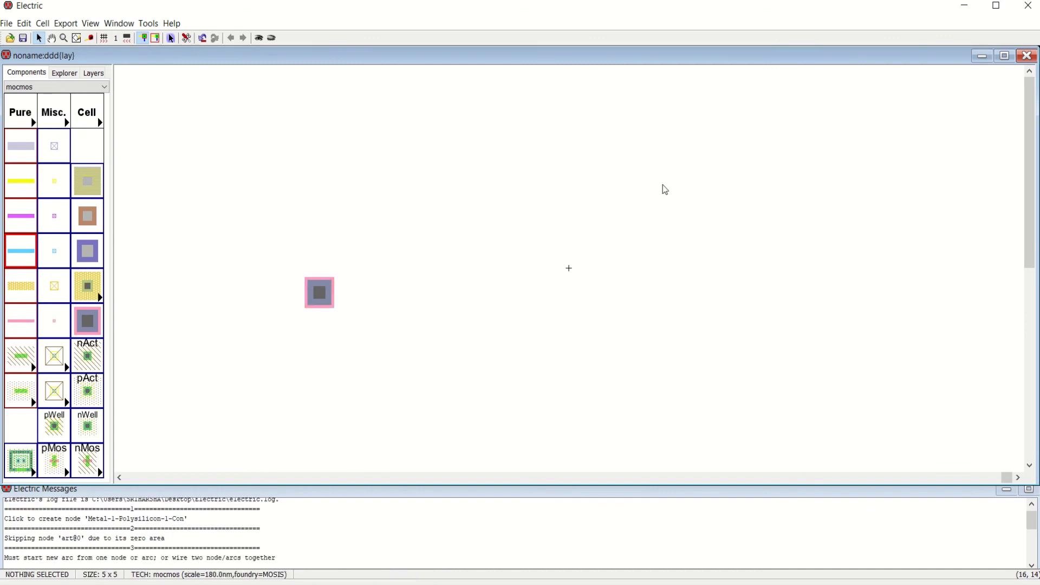
pyautogui.click(54, 296)
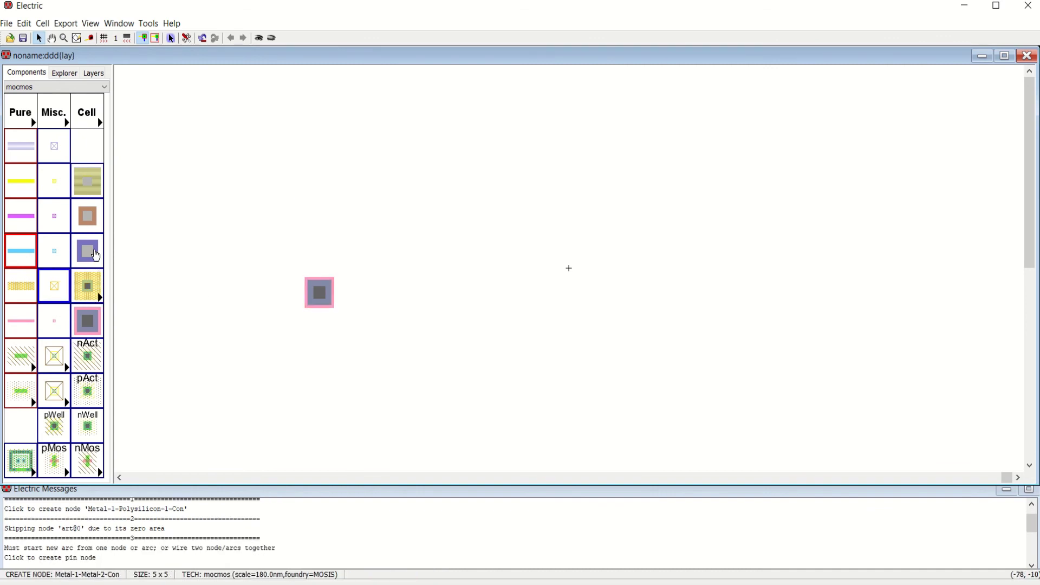
pyautogui.click(87, 251)
pyautogui.click(627, 198)
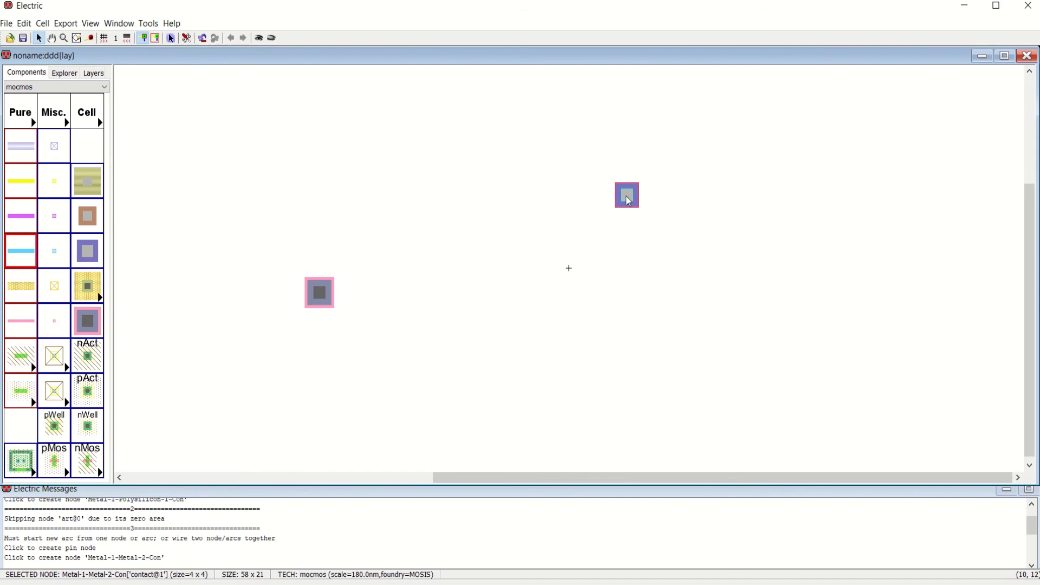
pyautogui.moveTo(627, 196); pyautogui.dragTo(385, 287)
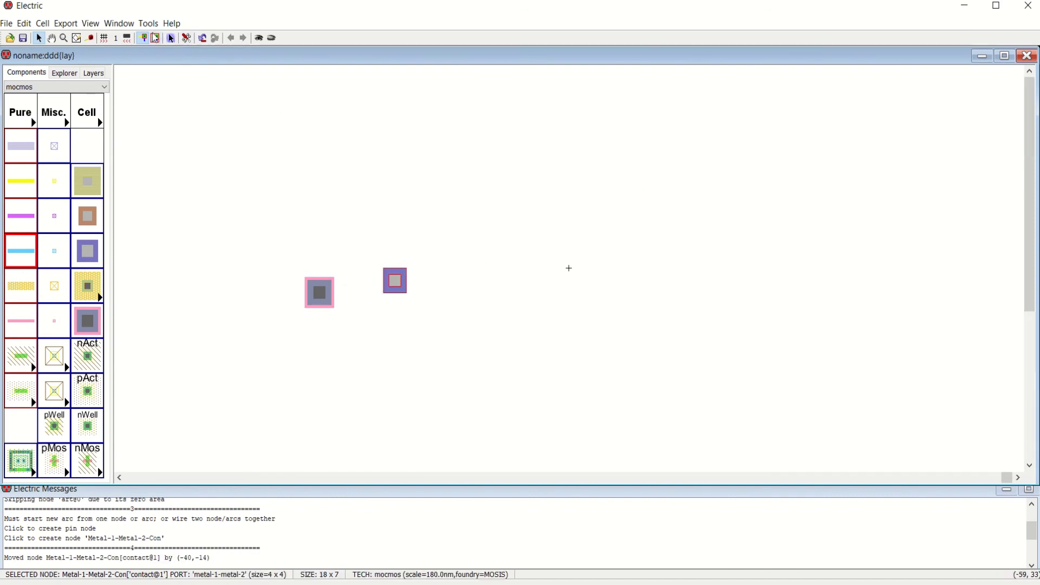
# View both contacts in a 3D window, rotating the scene, then close it.
pyautogui.click(119, 23)
pyautogui.moveTo(174, 355)
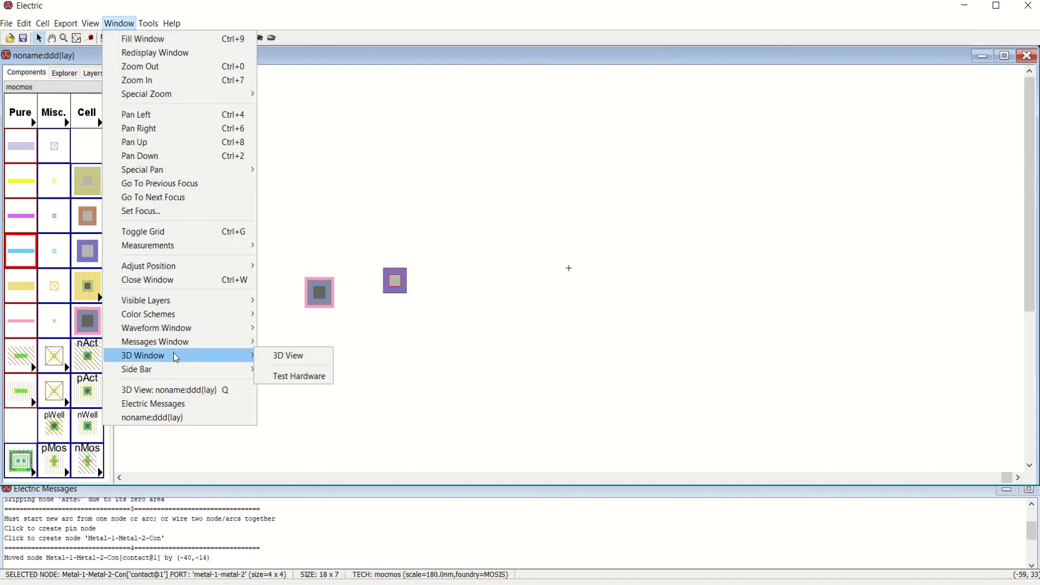
pyautogui.click(293, 361)
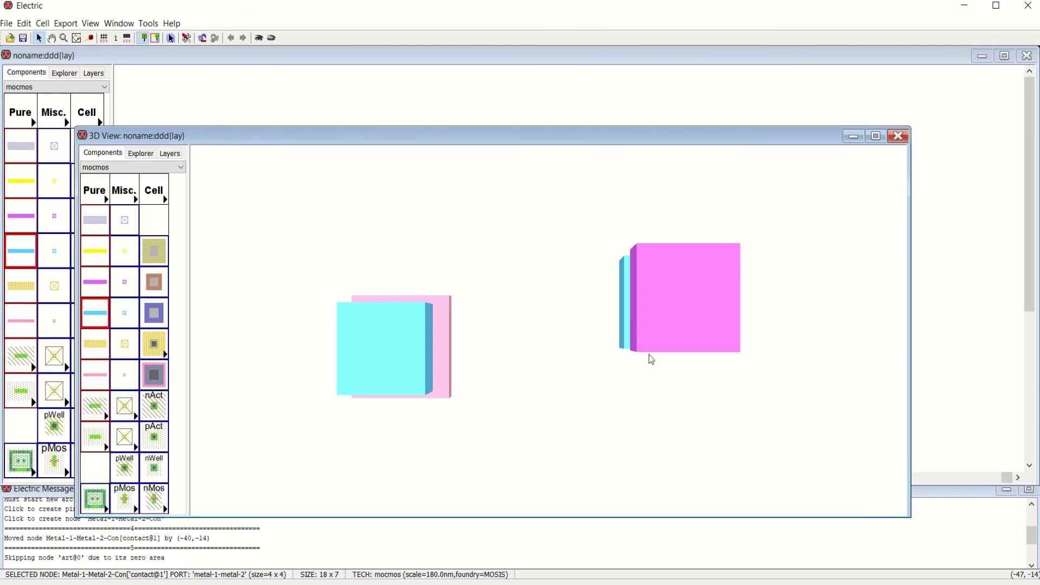
pyautogui.moveTo(651, 358); pyautogui.dragTo(672, 277)
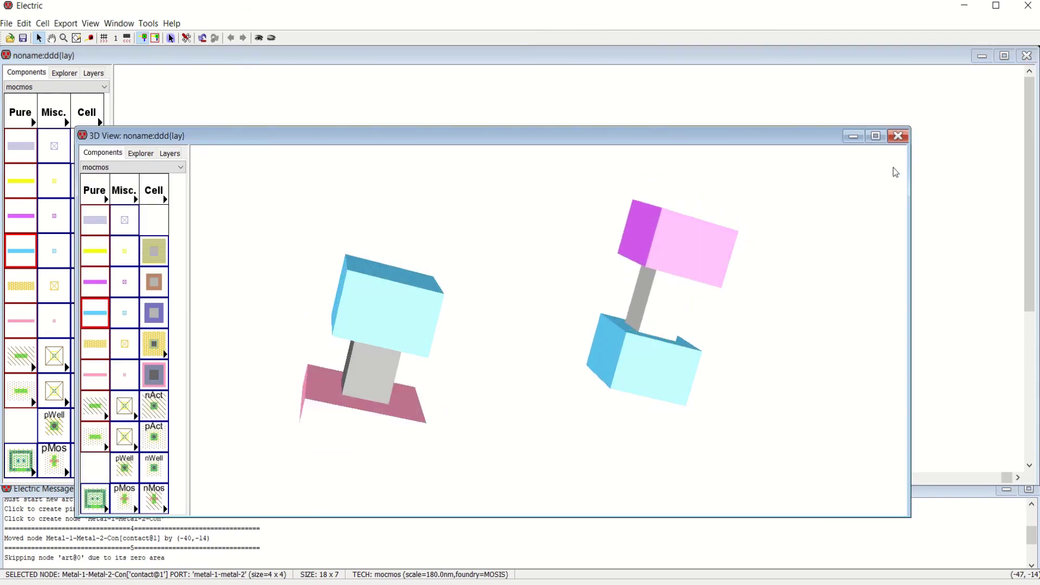
pyautogui.moveTo(548, 142); pyautogui.dragTo(589, 84)
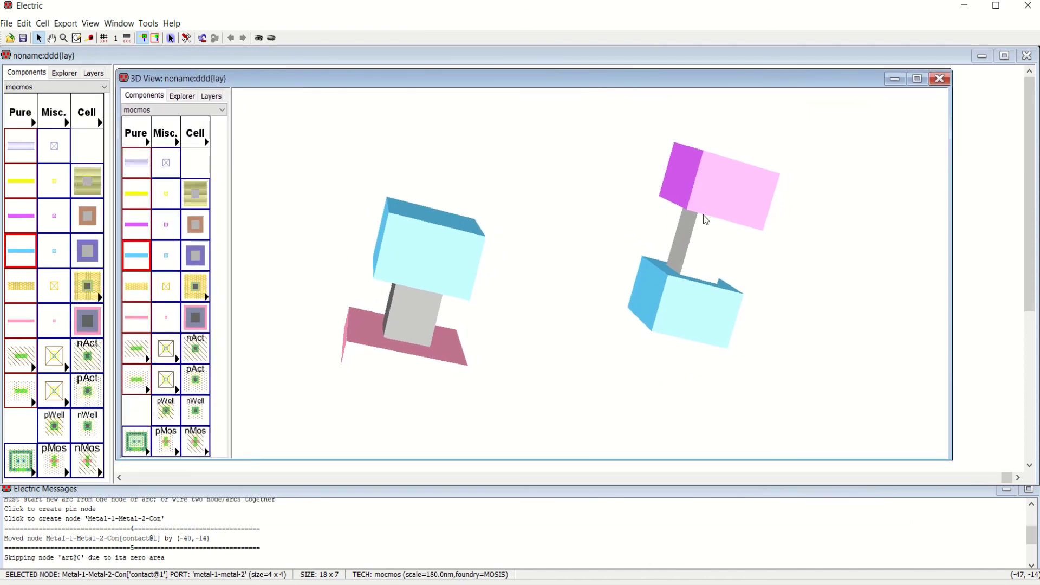
pyautogui.moveTo(706, 219); pyautogui.dragTo(668, 219)
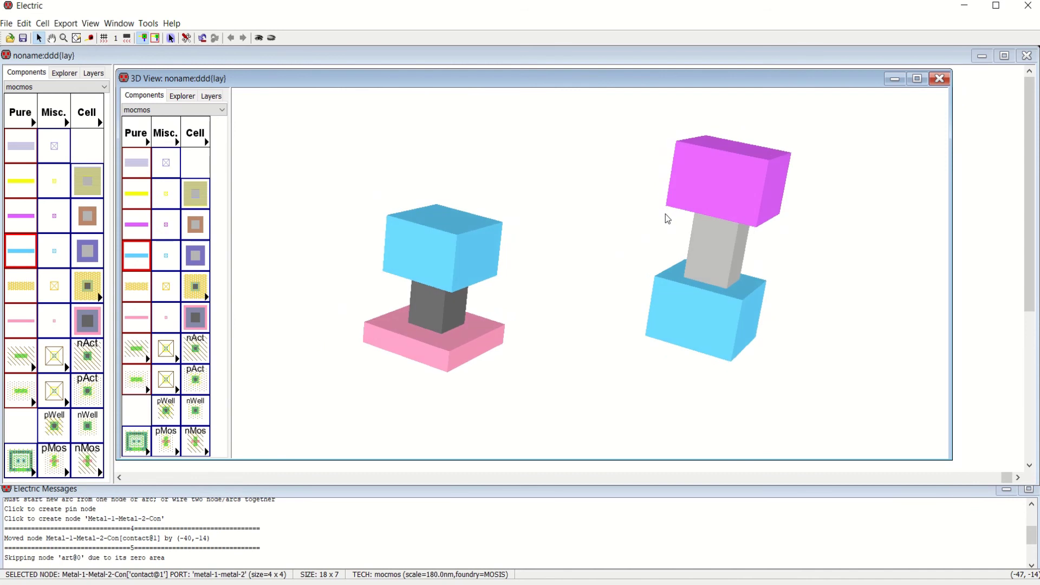
pyautogui.click(940, 79)
# Place a pMOS transistor and an nMOS transistor to the right of the contacts.
pyautogui.click(54, 464)
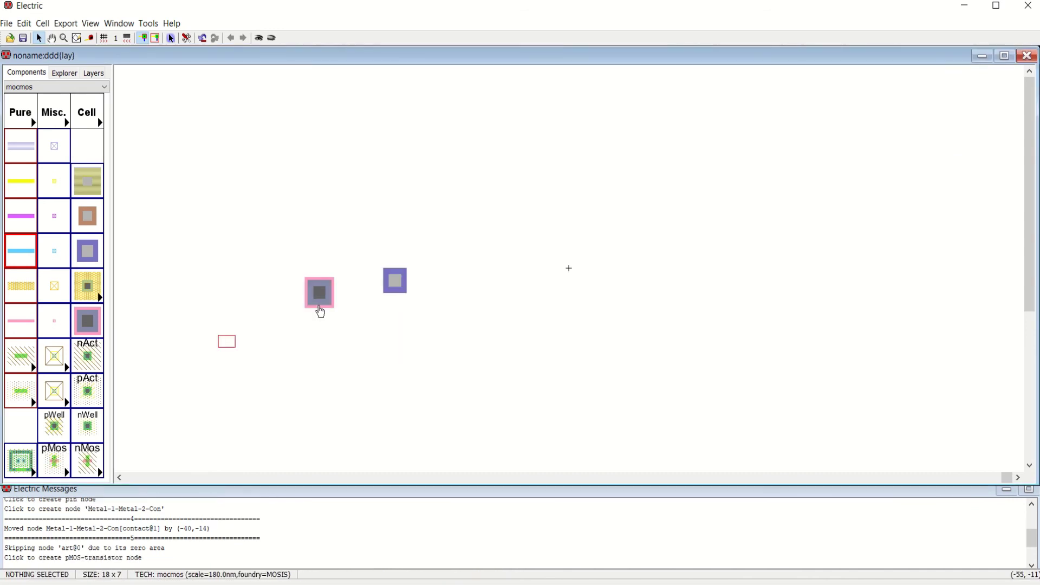
pyautogui.click(521, 323)
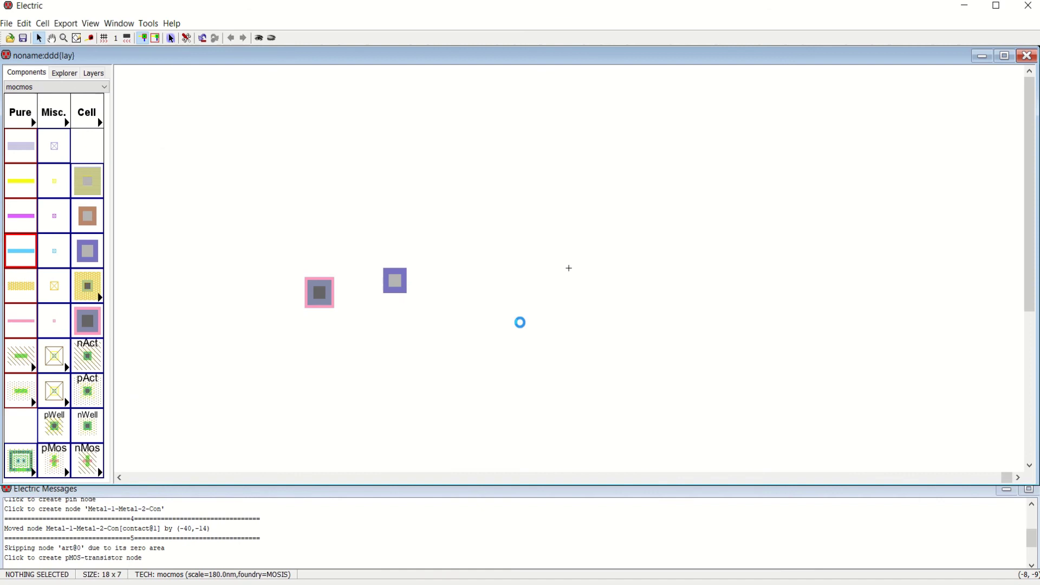
pyautogui.click(88, 459)
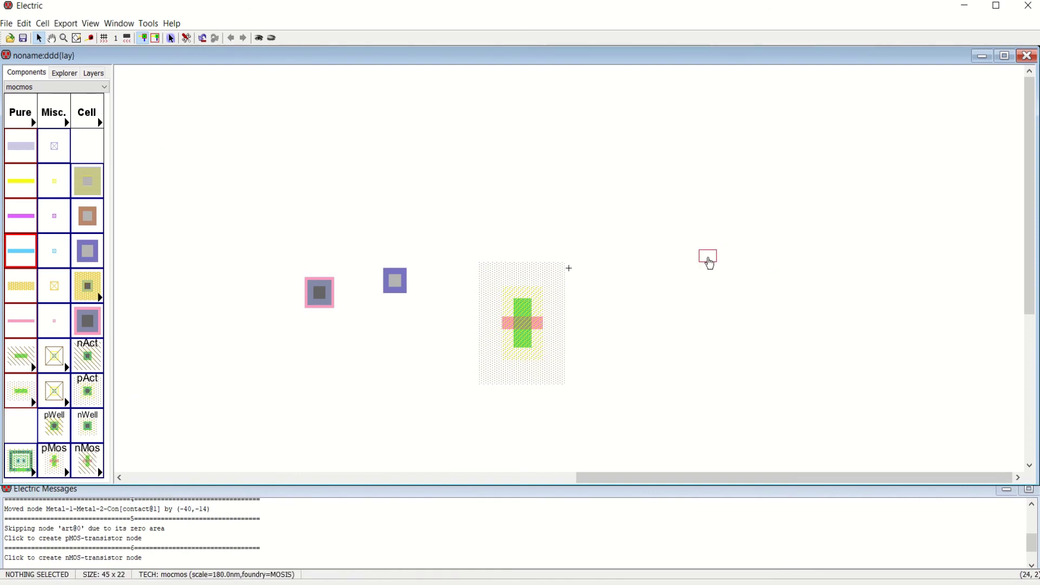
pyautogui.click(707, 255)
pyautogui.moveTo(707, 255); pyautogui.dragTo(666, 324)
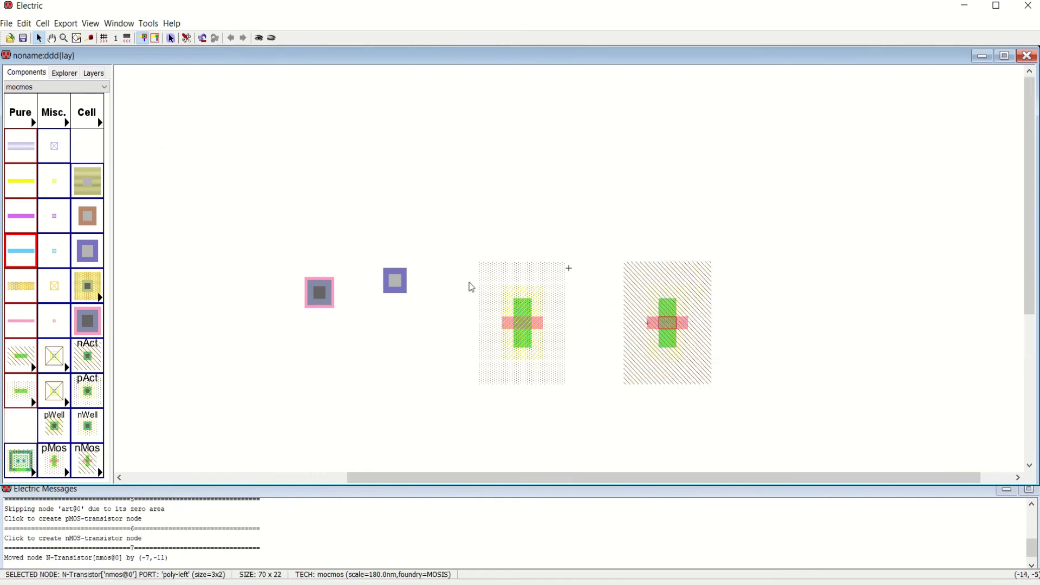
# Open a 3D view of the whole layout and rotate the transistors and contacts.
pyautogui.click(124, 25)
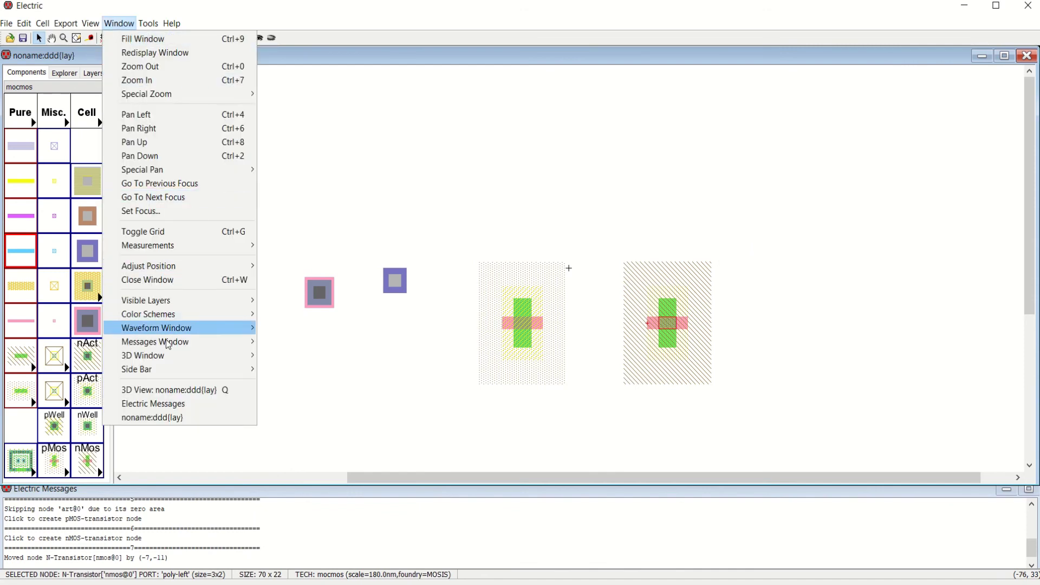
pyautogui.moveTo(169, 358)
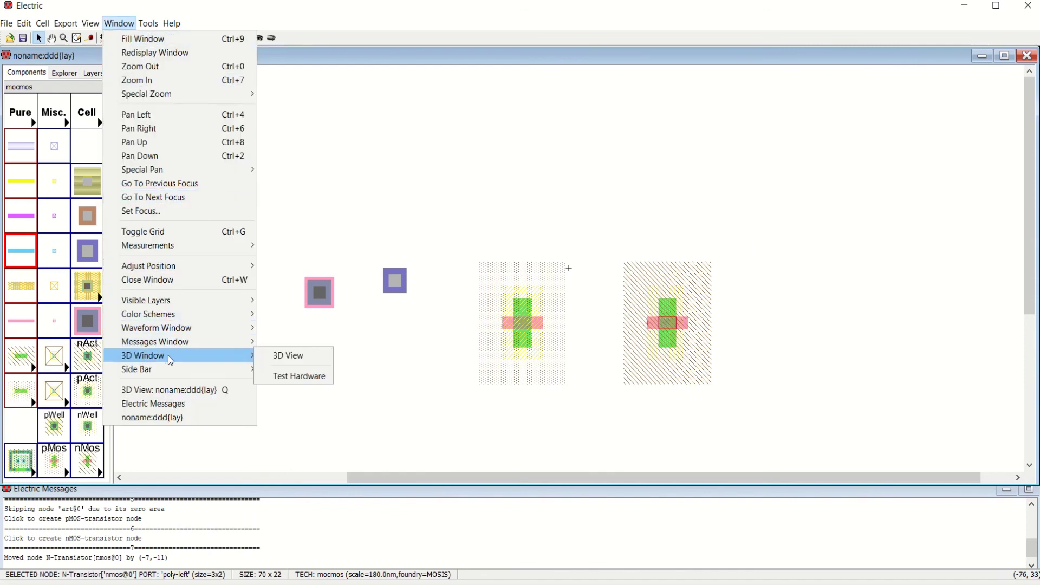
pyautogui.click(275, 357)
pyautogui.moveTo(627, 185); pyautogui.dragTo(629, 84)
pyautogui.moveTo(725, 262); pyautogui.dragTo(781, 204)
pyautogui.moveTo(774, 209); pyautogui.dragTo(763, 227)
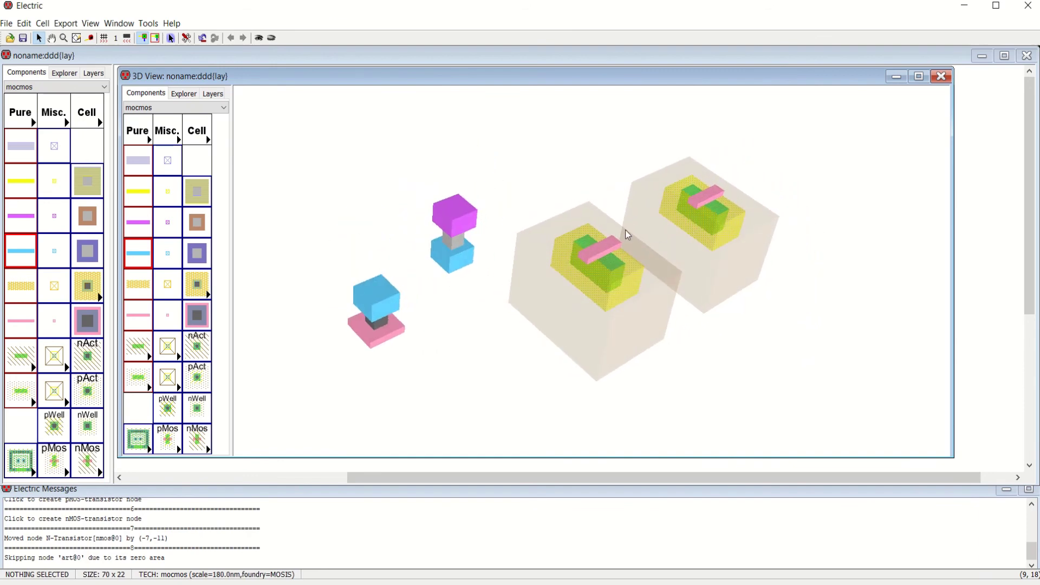